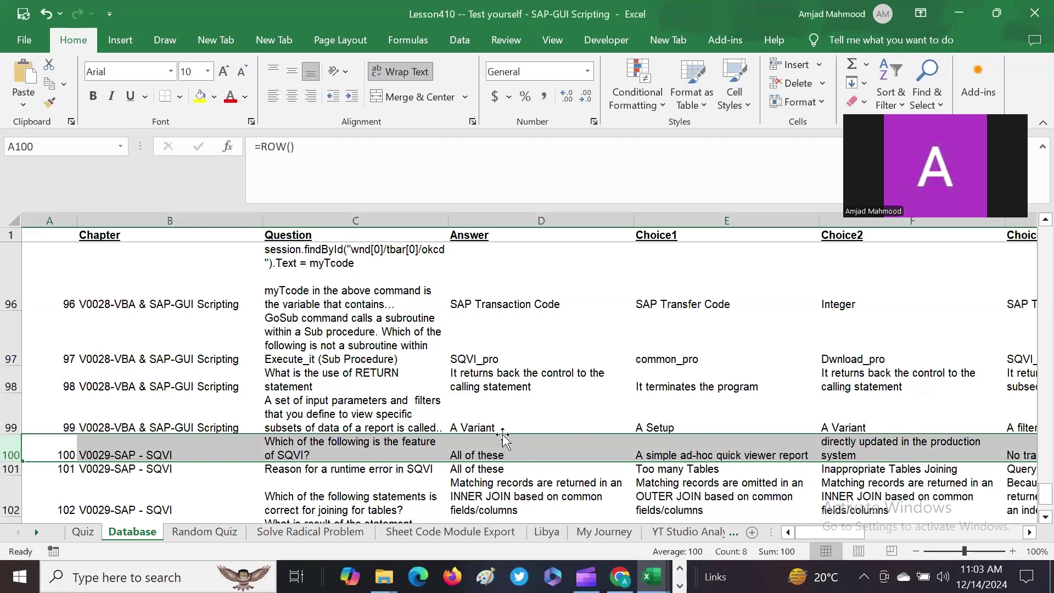
# Compare the quiz for chapter V0028-VBA & SAP-GUI Scripting with that chapter's question rows in the Database sheet.
pyautogui.click(83, 532)
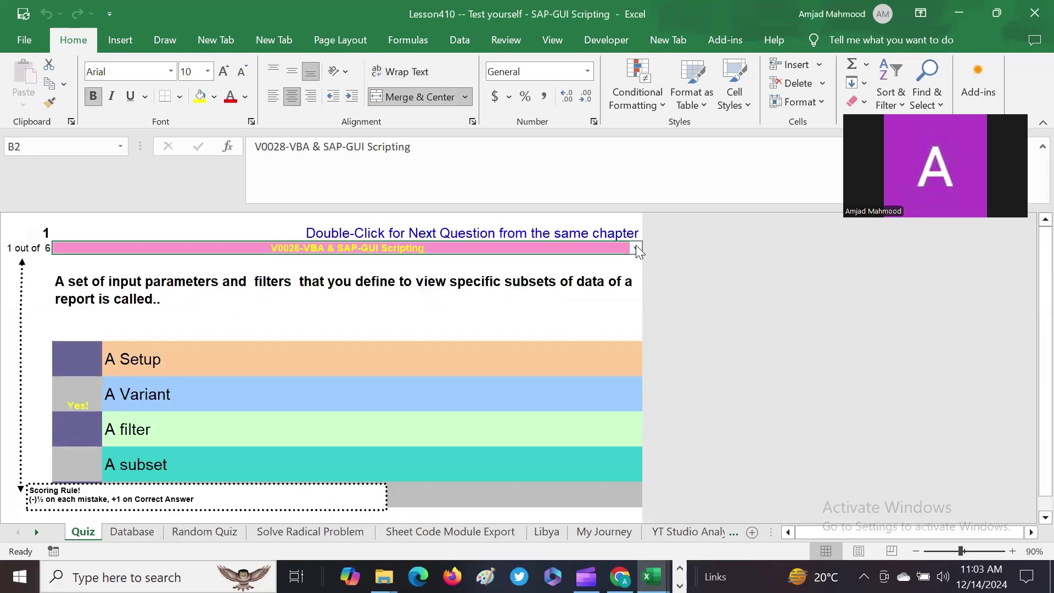
pyautogui.click(129, 533)
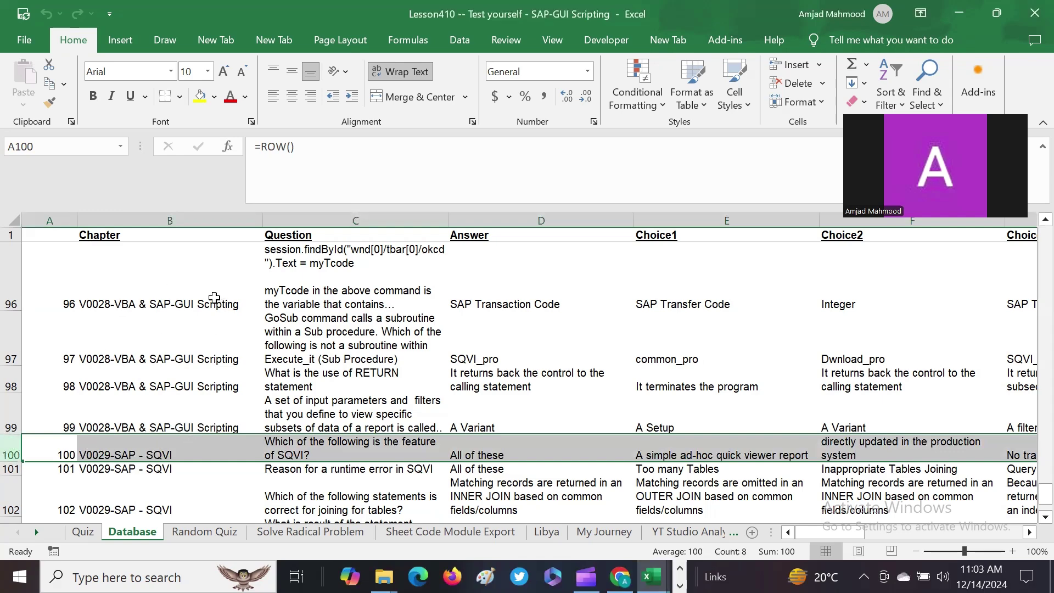
pyautogui.click(172, 304)
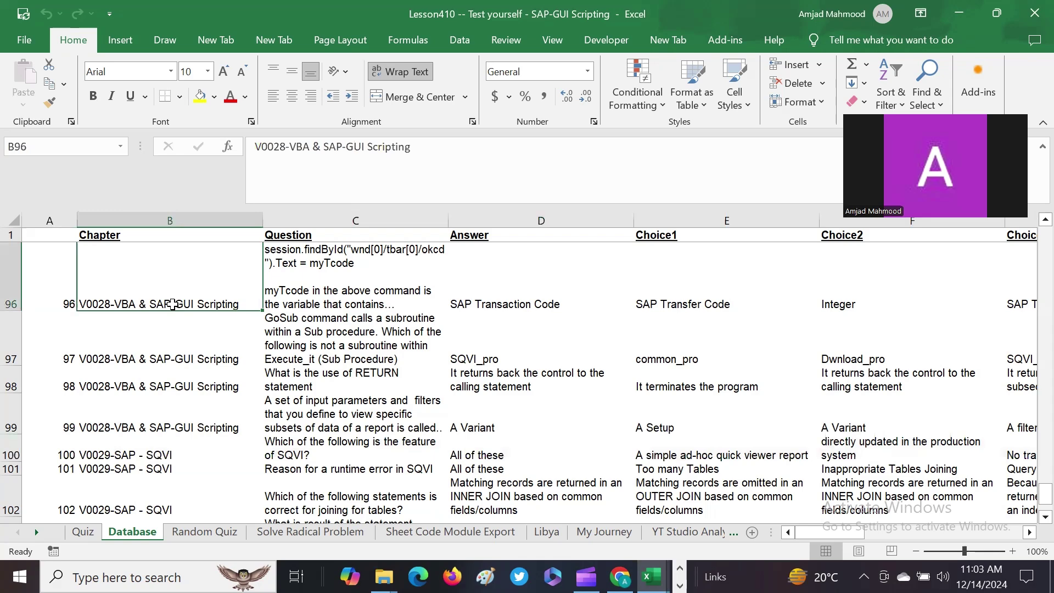
pyautogui.scroll(1, 1031, 225)
pyautogui.scroll(1, 1031, 225)
pyautogui.moveTo(165, 305); pyautogui.dragTo(154, 447)
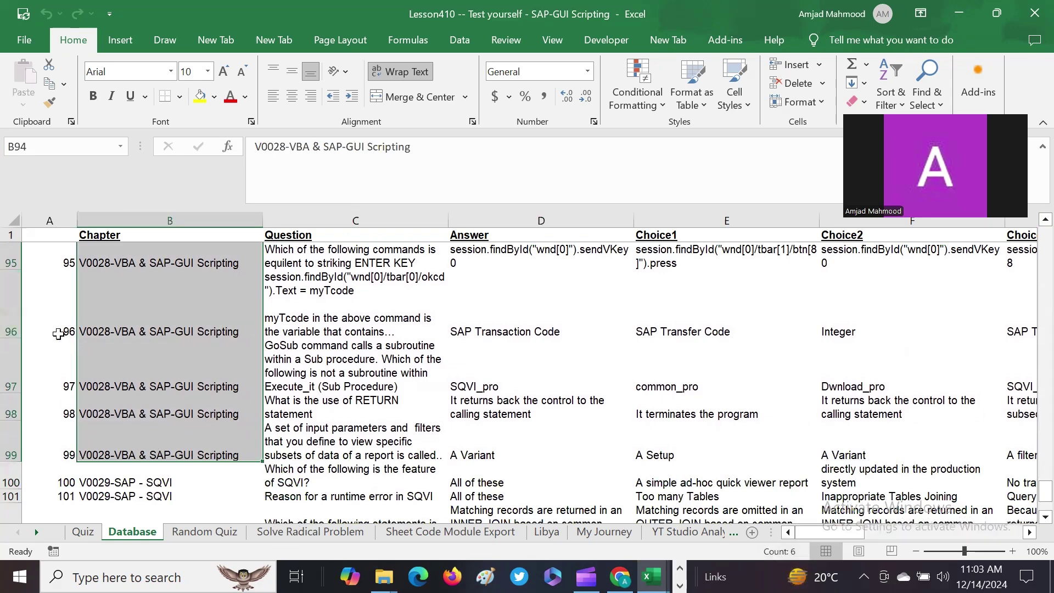
pyautogui.click(83, 533)
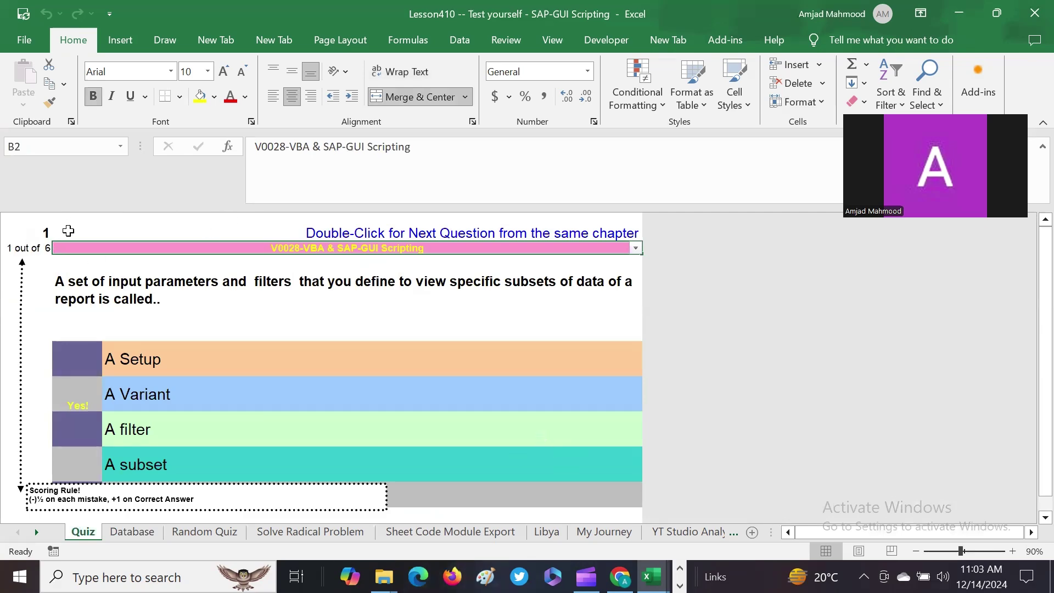
# Insert a blank row 100 in the Database sheet and fill its number formula and chapter down from row 99.
pyautogui.click(137, 534)
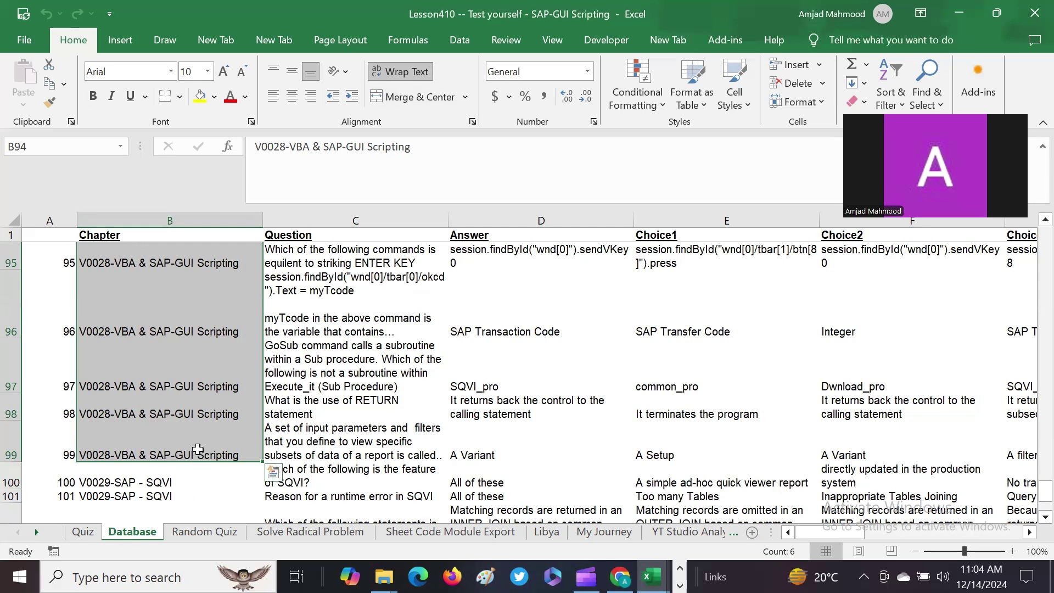
pyautogui.click(11, 477)
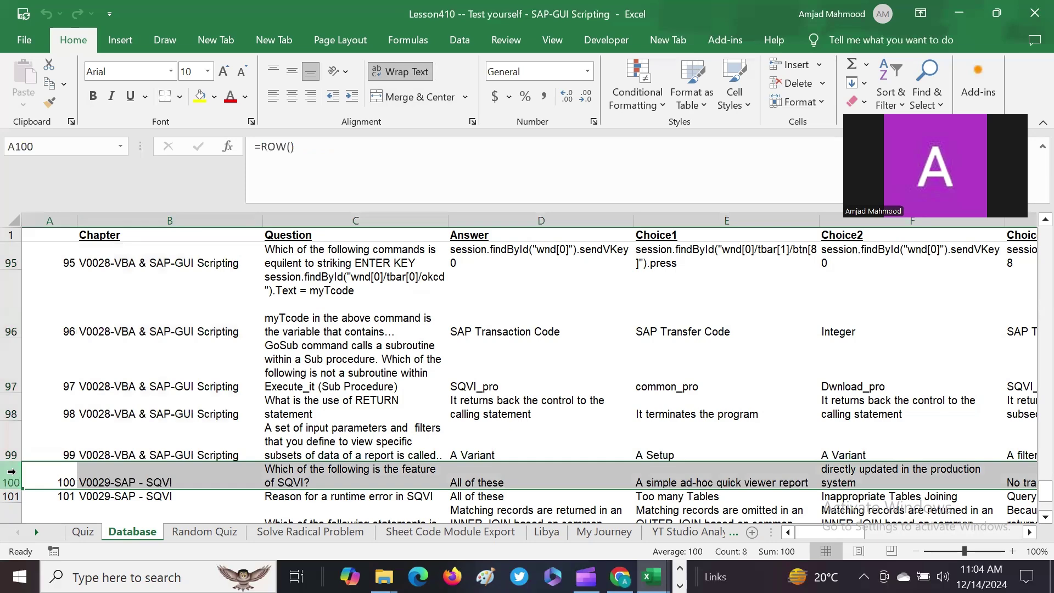
pyautogui.hotkey('ctrl', 'shift', '=')
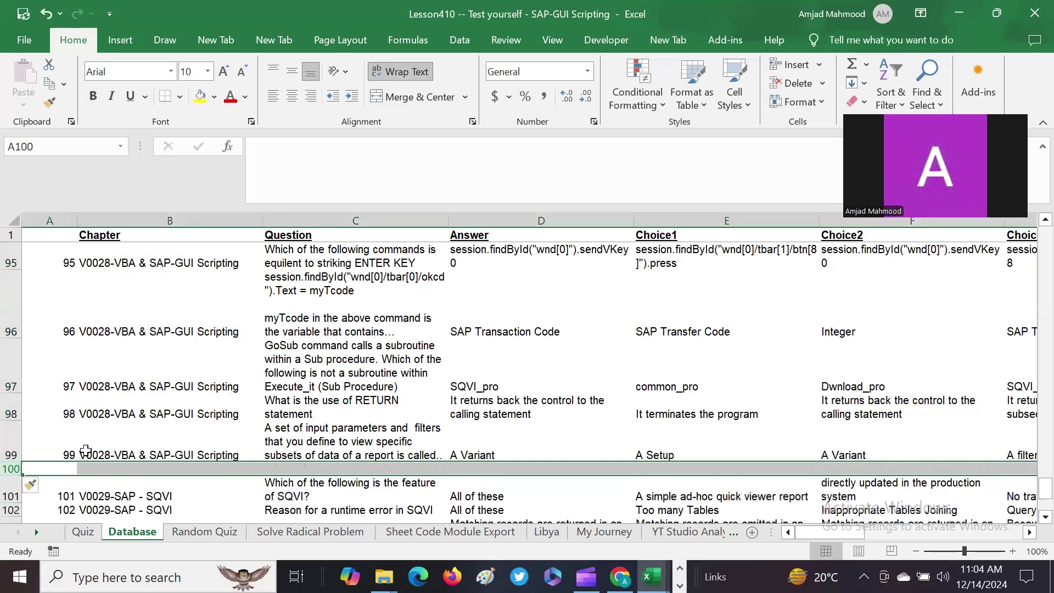
pyautogui.click(69, 452)
pyautogui.moveTo(76, 464); pyautogui.dragTo(76, 475)
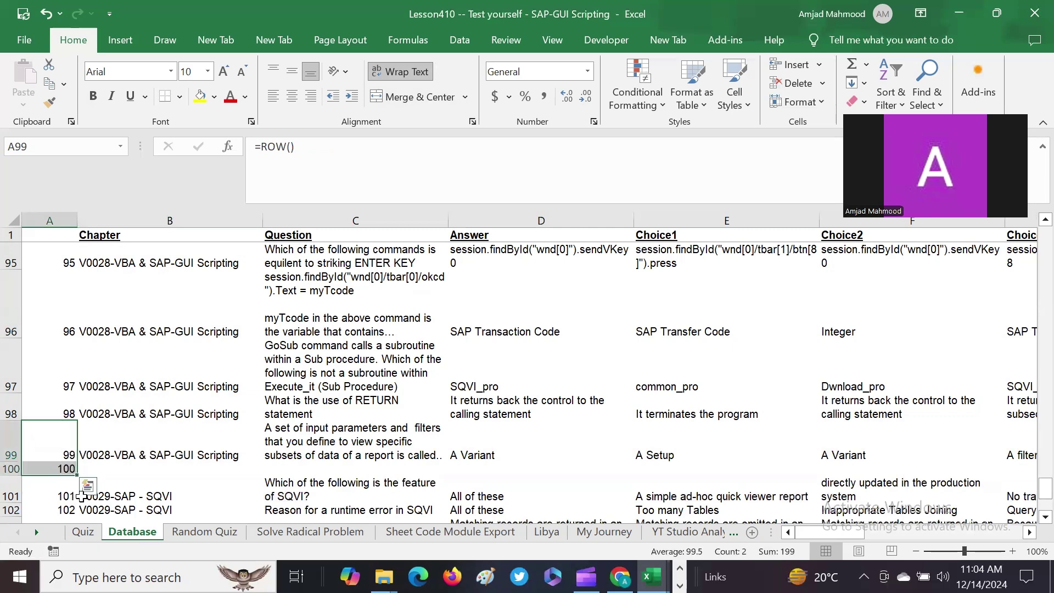
pyautogui.click(108, 459)
pyautogui.moveTo(262, 462); pyautogui.dragTo(259, 473)
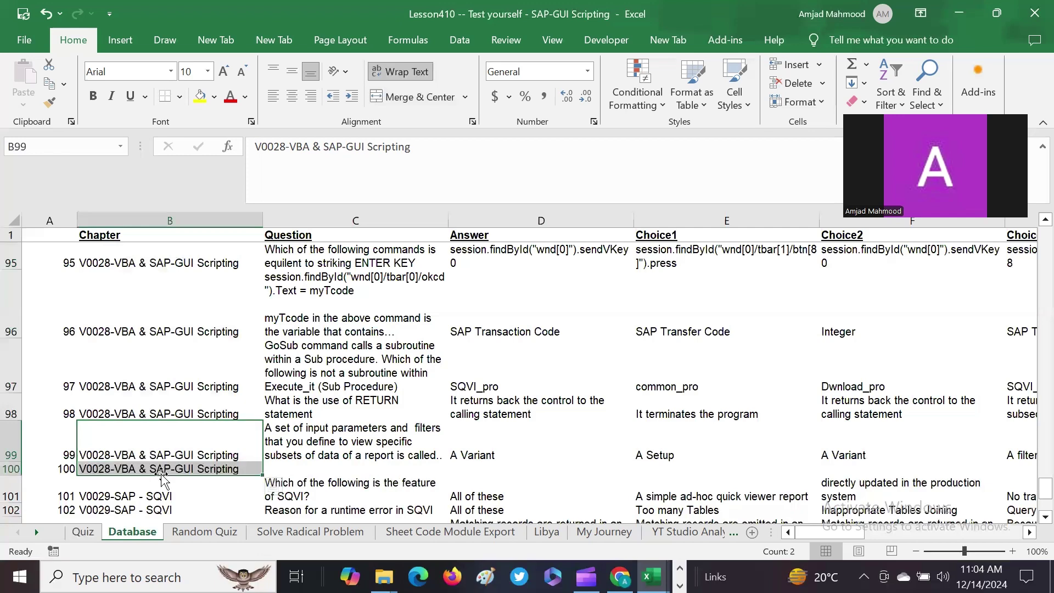
# Enter the question "Which of the following SAP-GUI Scripts exits [F3] from current screen." in cell C100.
pyautogui.click(338, 468)
pyautogui.click(305, 159)
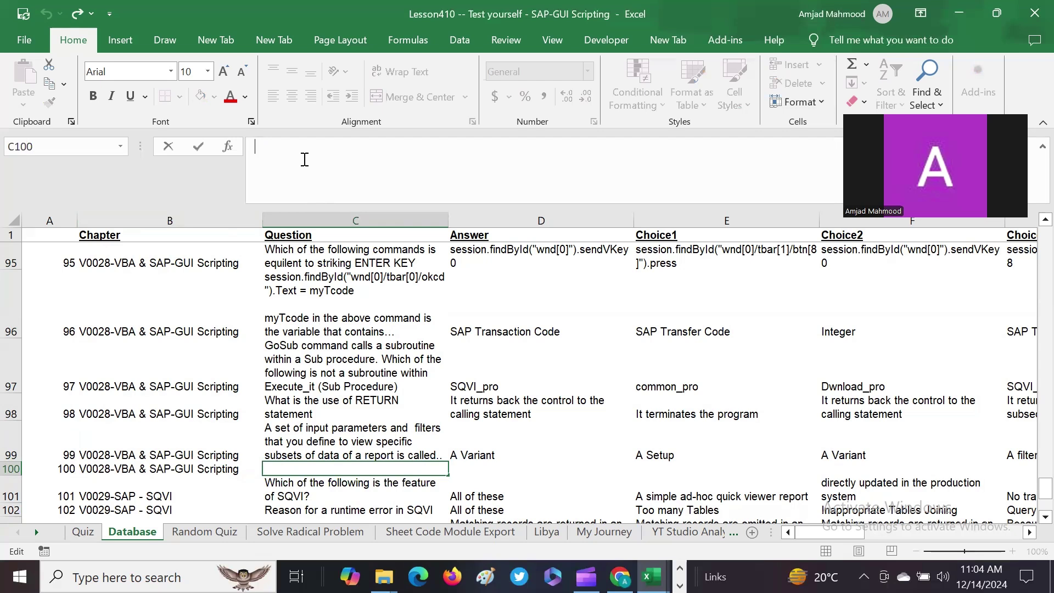
pyautogui.write('Which of the following ')
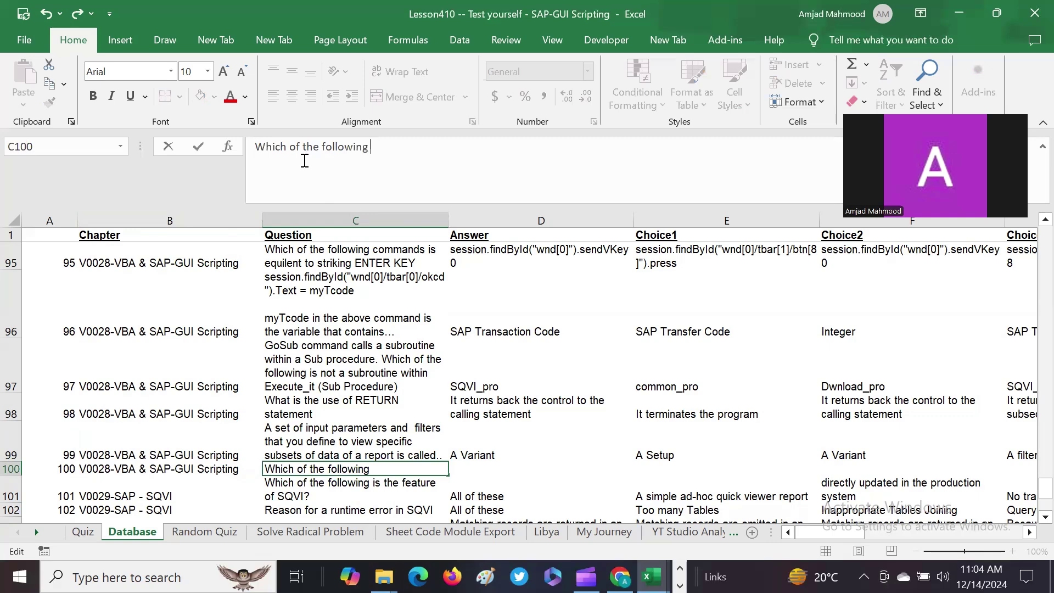
pyautogui.write('SAP-GUI Scri')
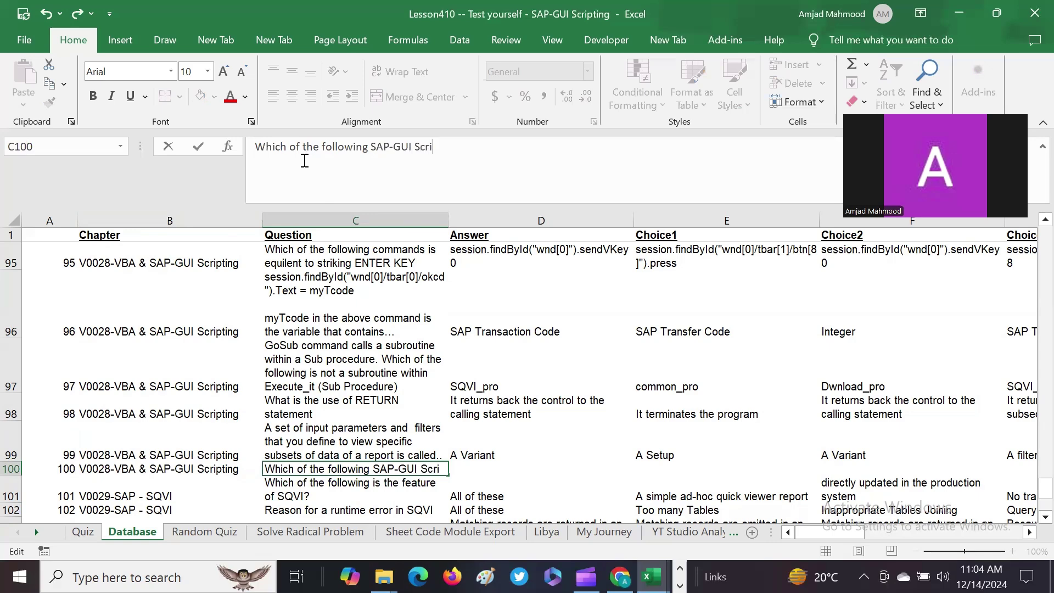
pyautogui.write('pts')
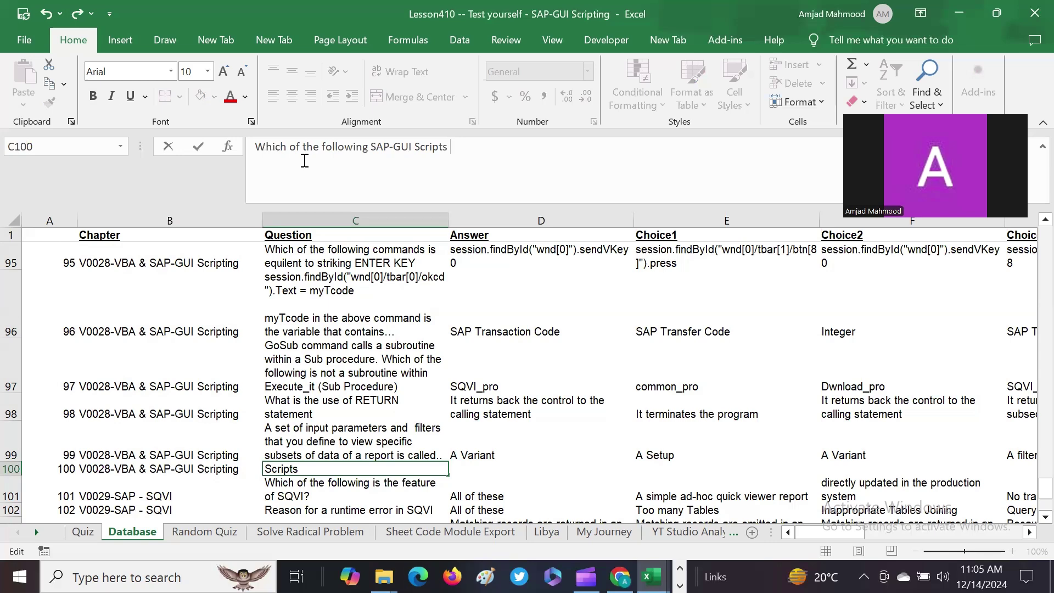
pyautogui.write(' exits [f3')
pyautogui.press('BackSpace')
pyautogui.press('BackSpace')
pyautogui.write('F3')
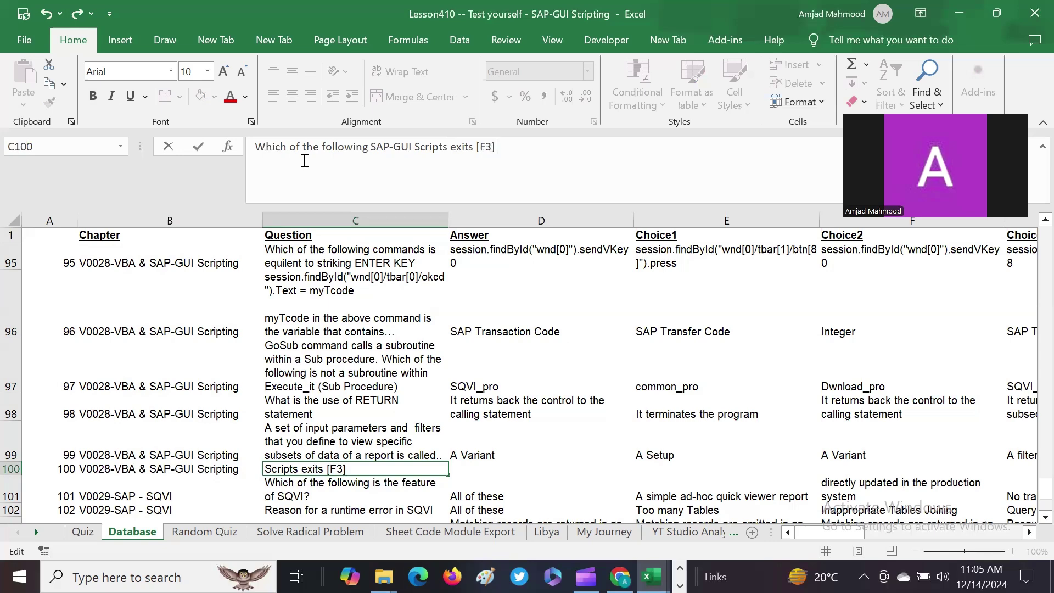
pyautogui.write('] from current screen')
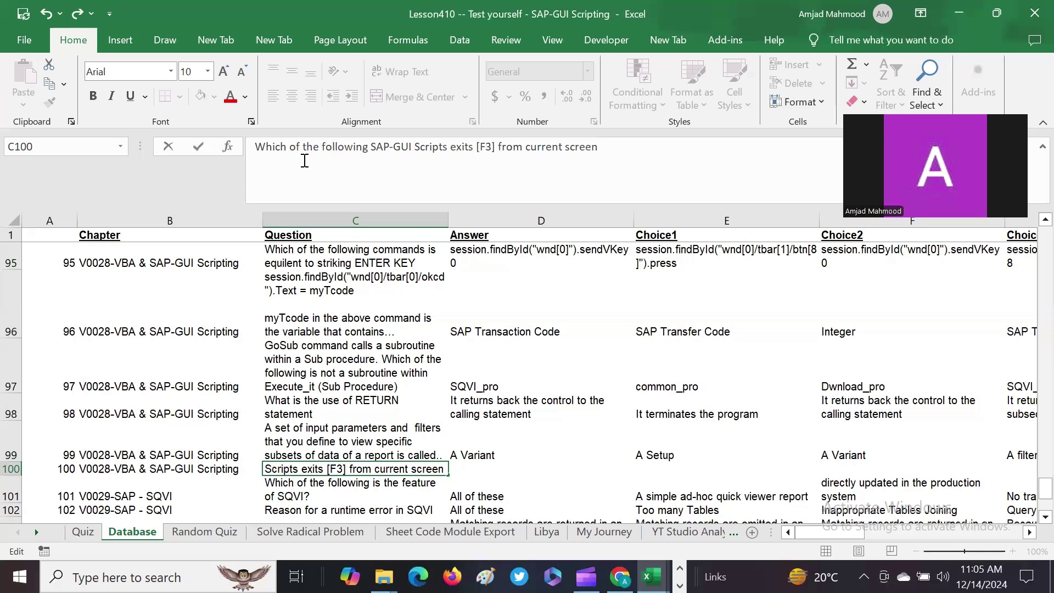
pyautogui.write('.')
pyautogui.press('Return')
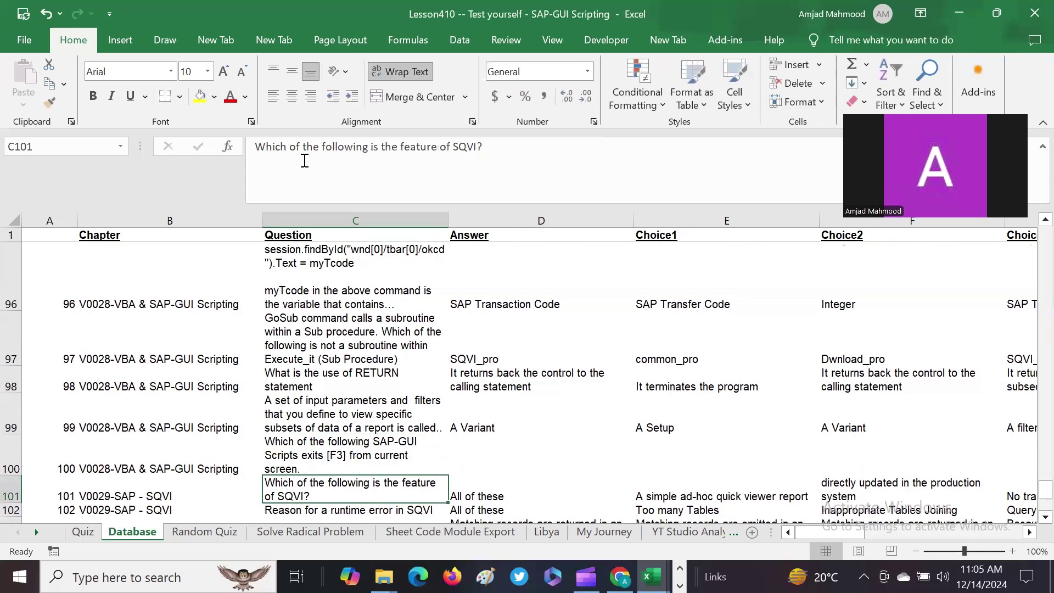
pyautogui.click(349, 461)
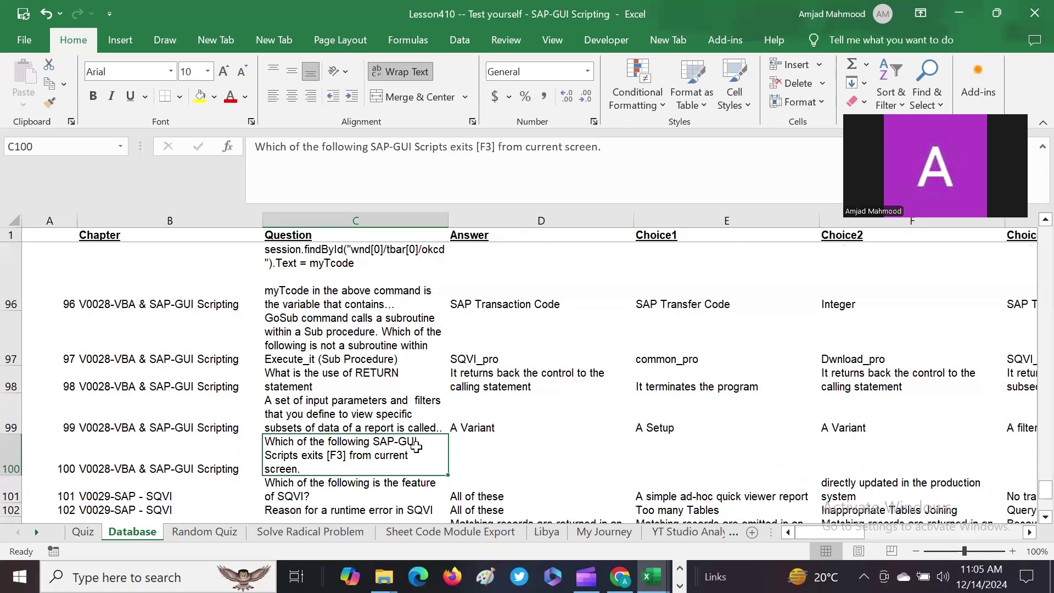
pyautogui.click(497, 456)
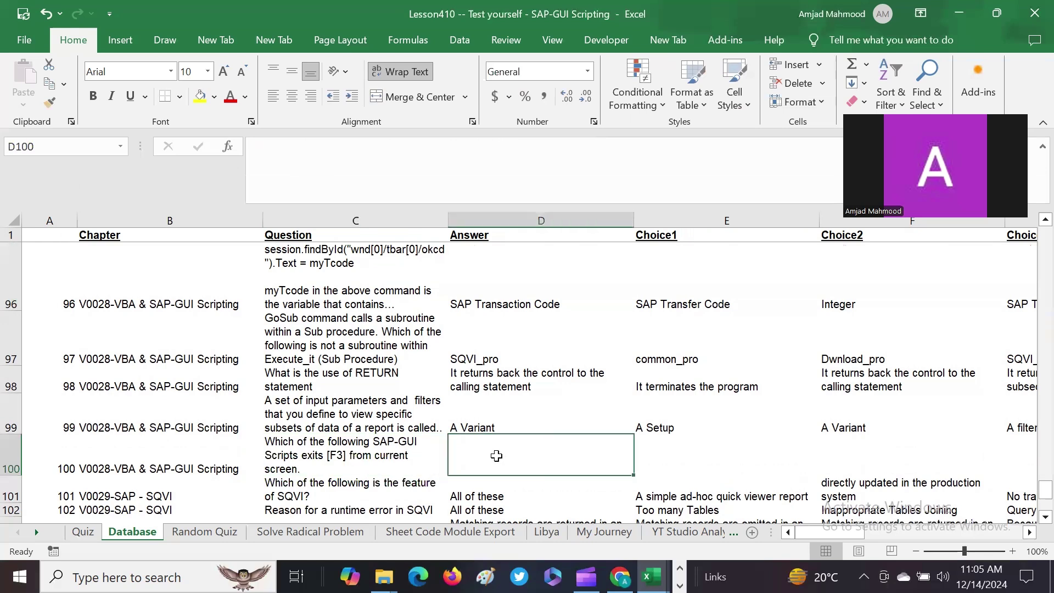
pyautogui.moveTo(678, 464); pyautogui.dragTo(1026, 463)
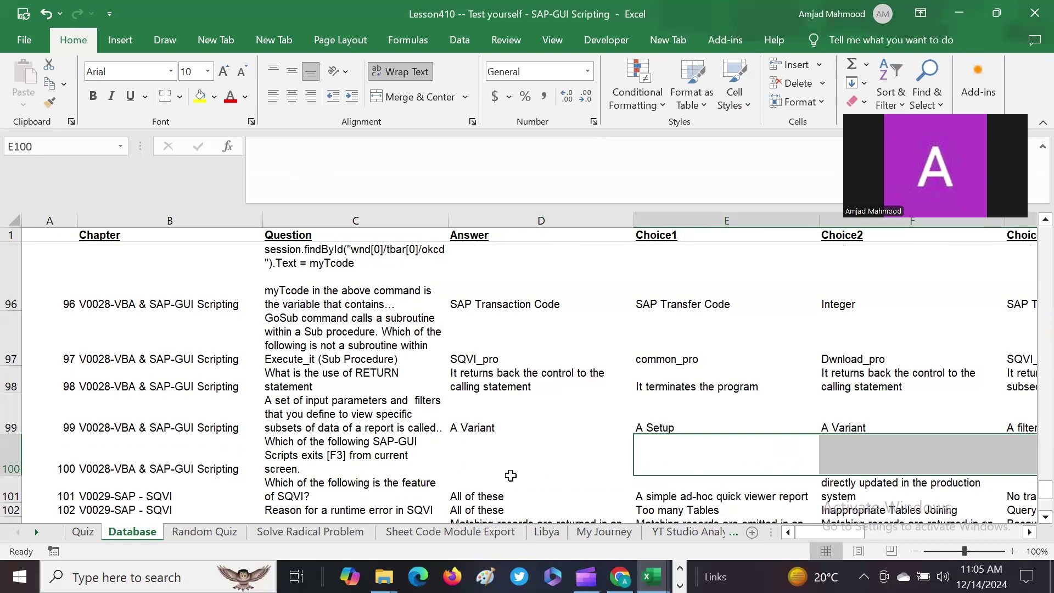
pyautogui.click(472, 470)
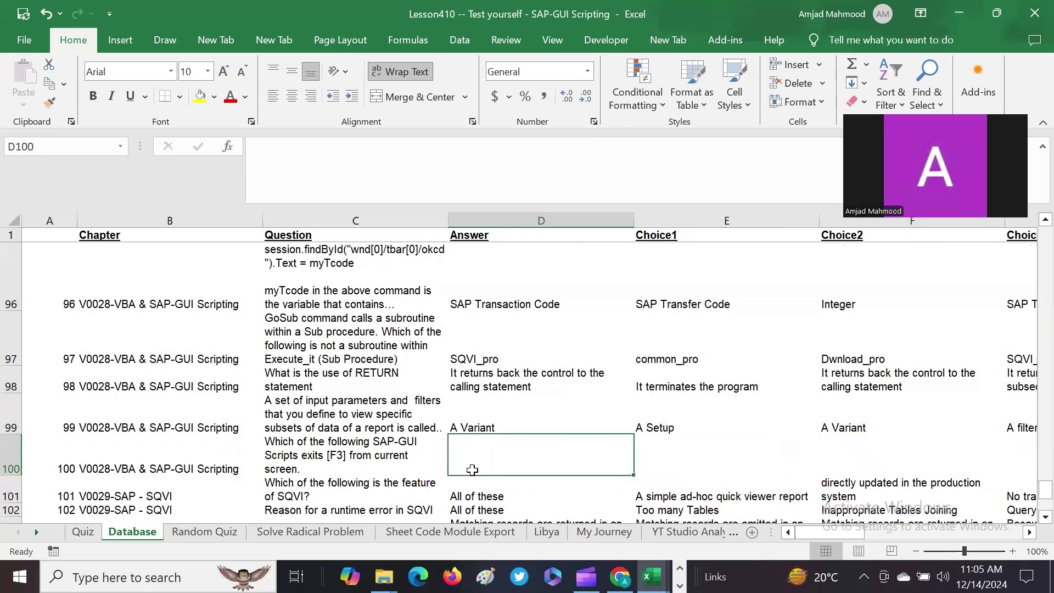
pyautogui.click(314, 464)
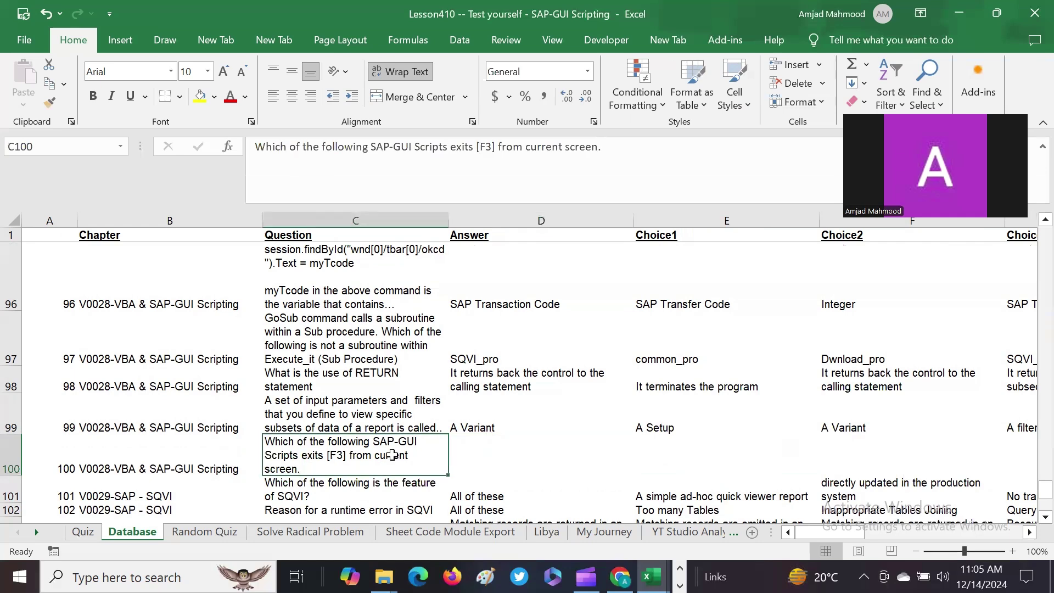
pyautogui.click(512, 445)
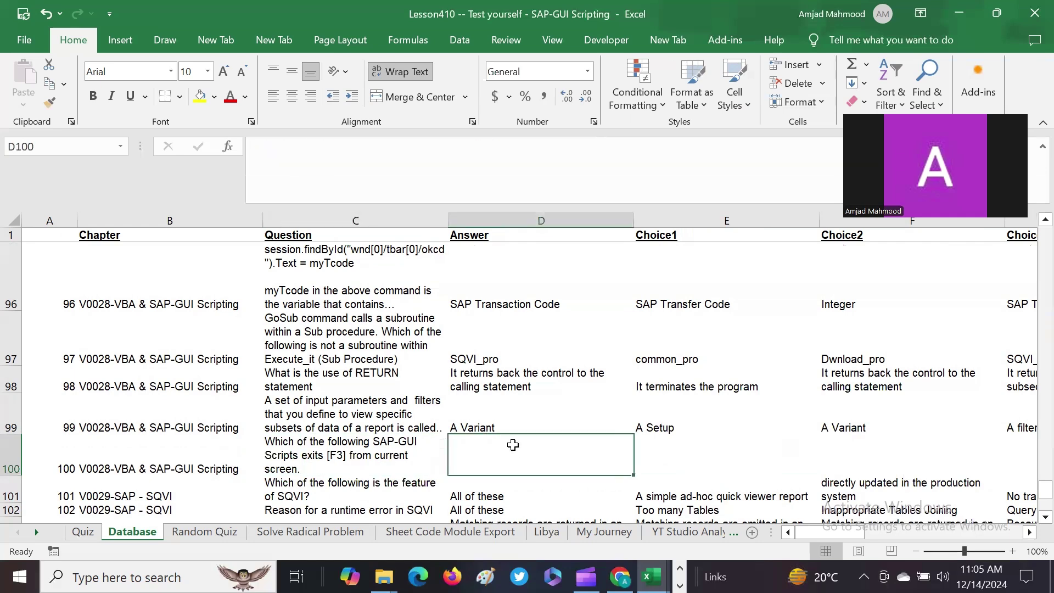
pyautogui.click(401, 456)
pyautogui.click(527, 456)
pyautogui.click(371, 457)
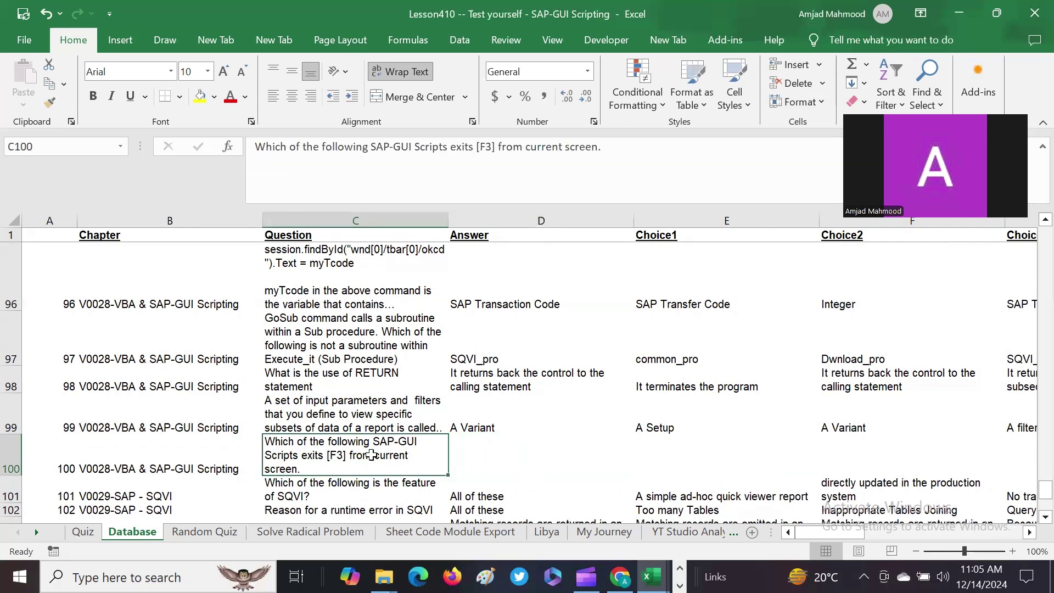
pyautogui.click(504, 449)
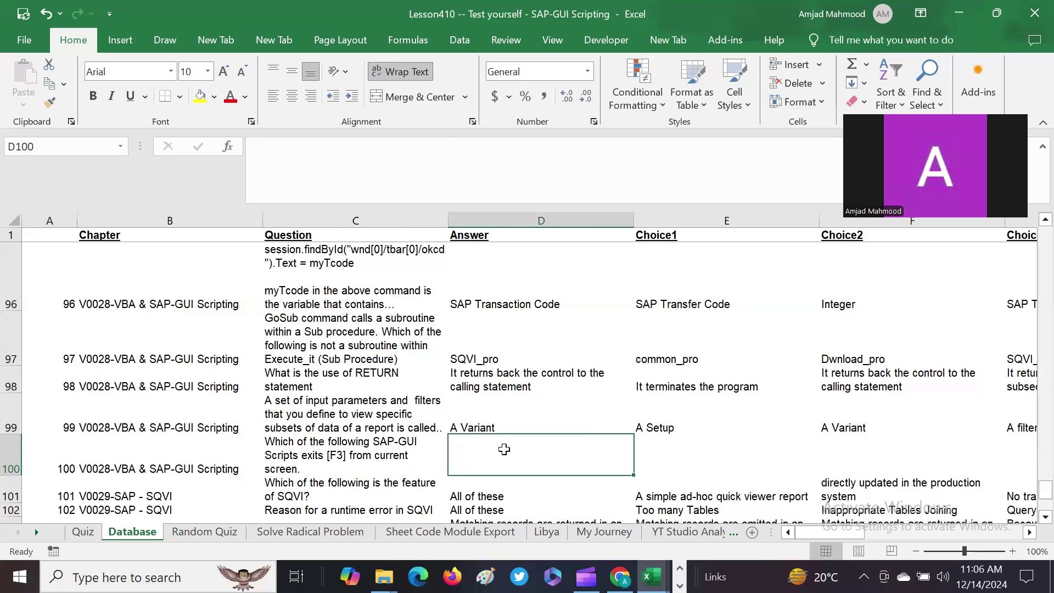
# Switch to the Lesson409 workbook and open the code of the macro assigned to the Execute shape.
pyautogui.hotkey('alt', 'Tab')
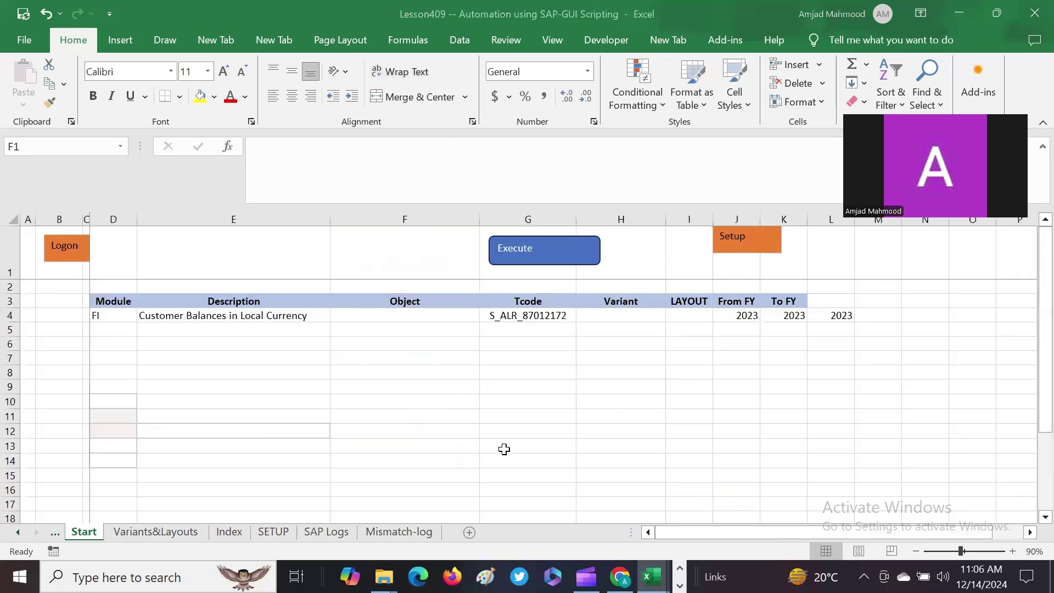
pyautogui.rightClick(539, 259)
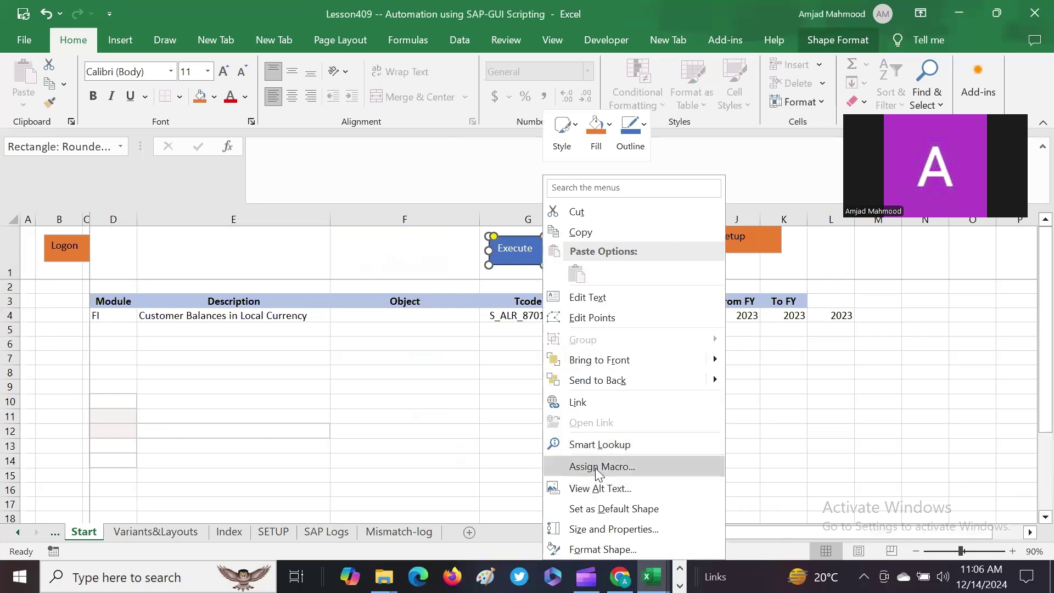
pyautogui.click(598, 467)
pyautogui.click(770, 291)
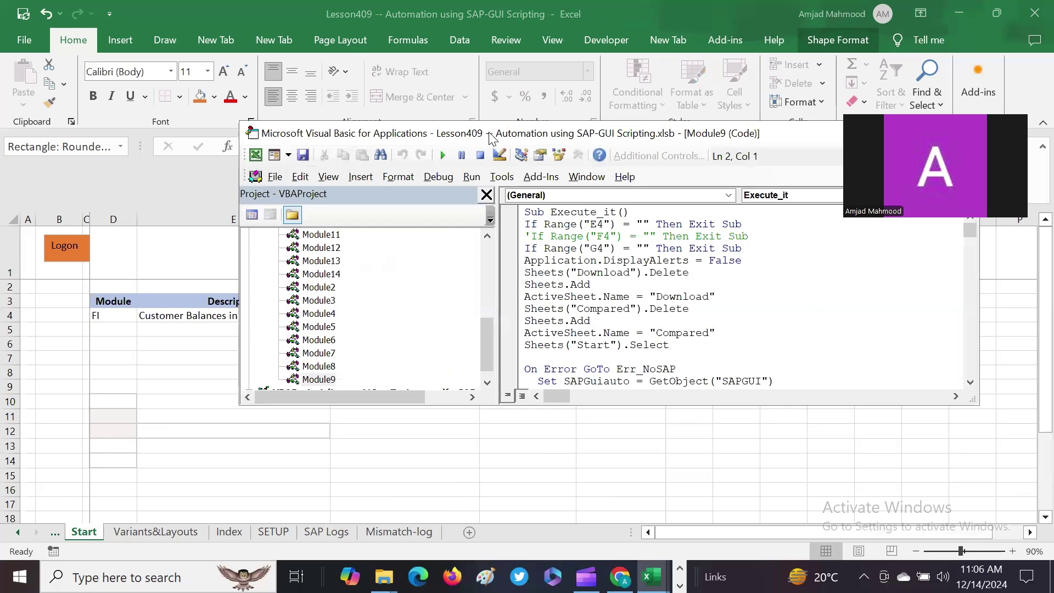
pyautogui.moveTo(490, 140); pyautogui.dragTo(319, 211)
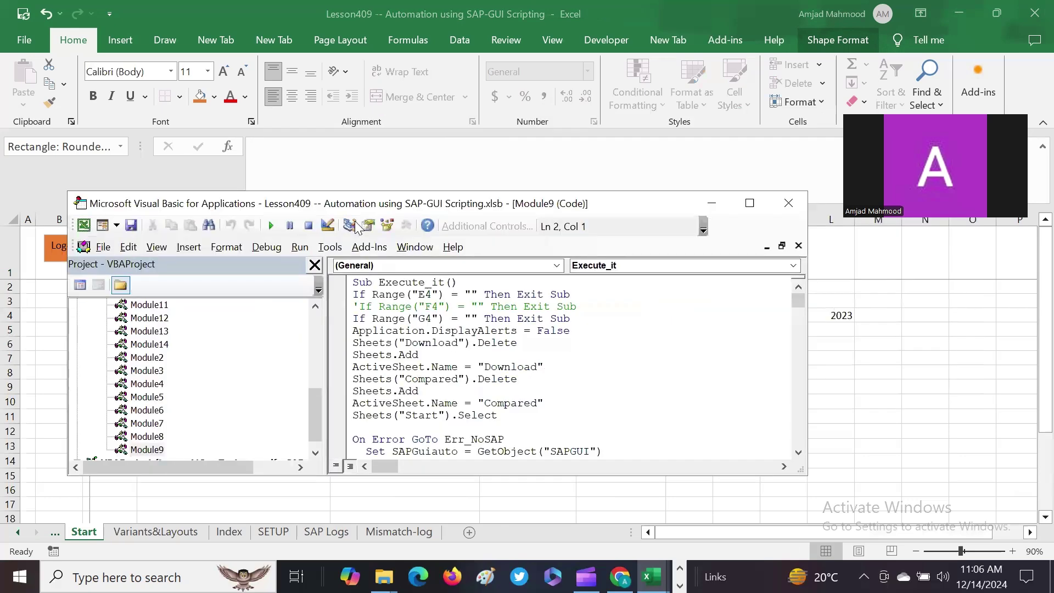
# Locate and select the first session.findById("wnd[0]").sendVKey 3 line in the Execute_it macro.
pyautogui.click(799, 446)
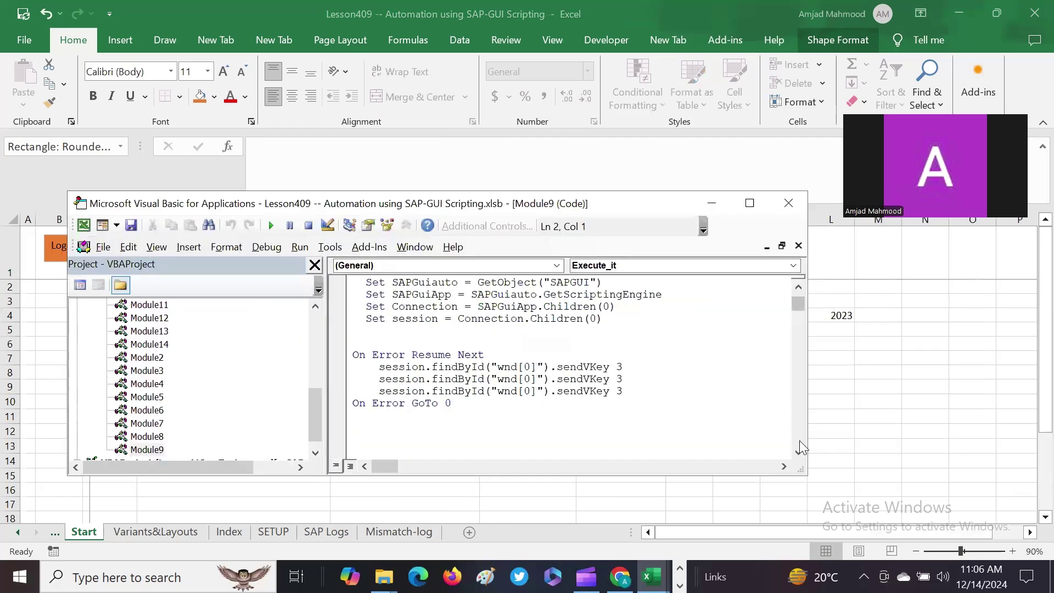
pyautogui.click(378, 367)
pyautogui.moveTo(378, 367); pyautogui.dragTo(636, 368)
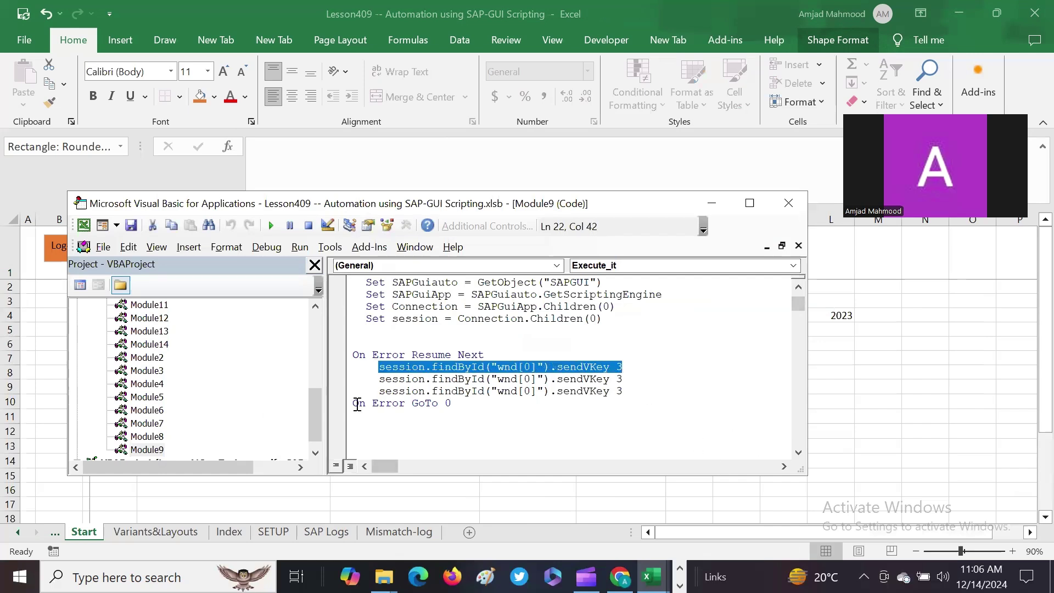
# Examine the Execute_it macro code from the first sendVKey 3 lines down to the Dwnload_pro subroutine.
pyautogui.click(798, 452)
pyautogui.click(797, 453)
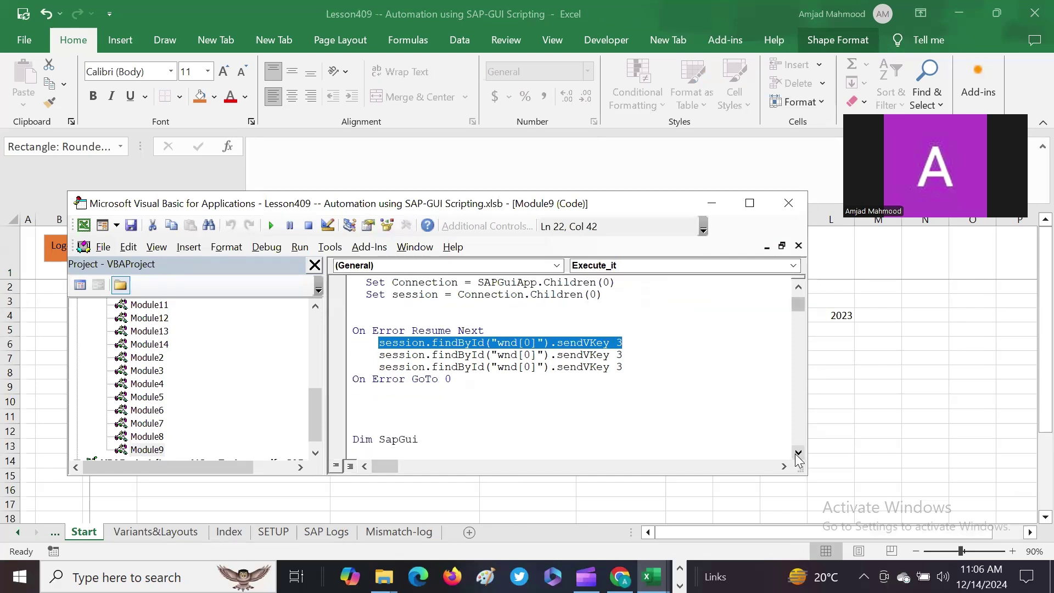
pyautogui.click(798, 454)
pyautogui.click(798, 453)
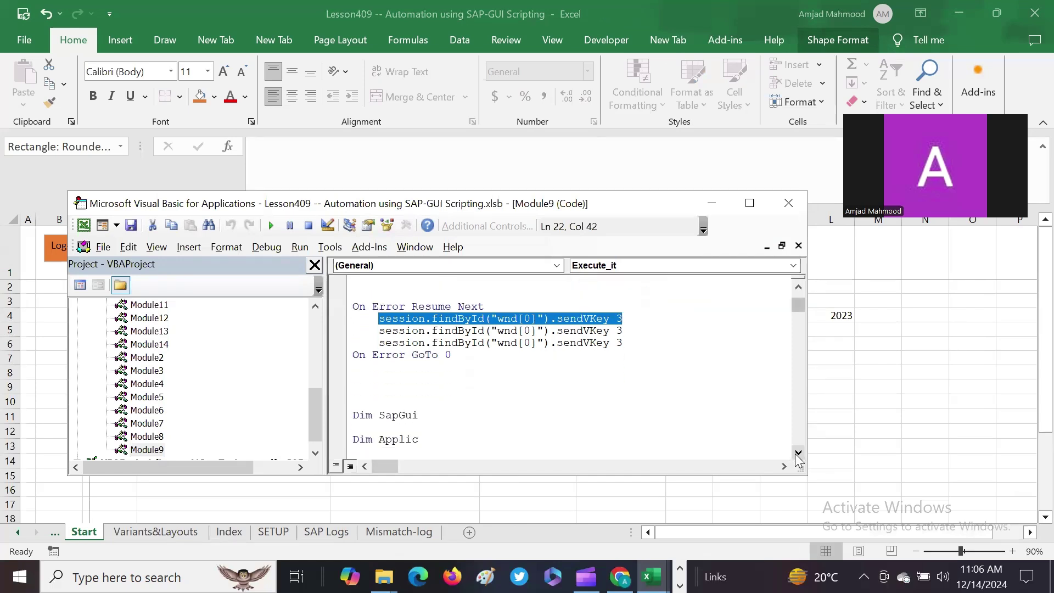
pyautogui.click(798, 454)
pyautogui.click(798, 454)
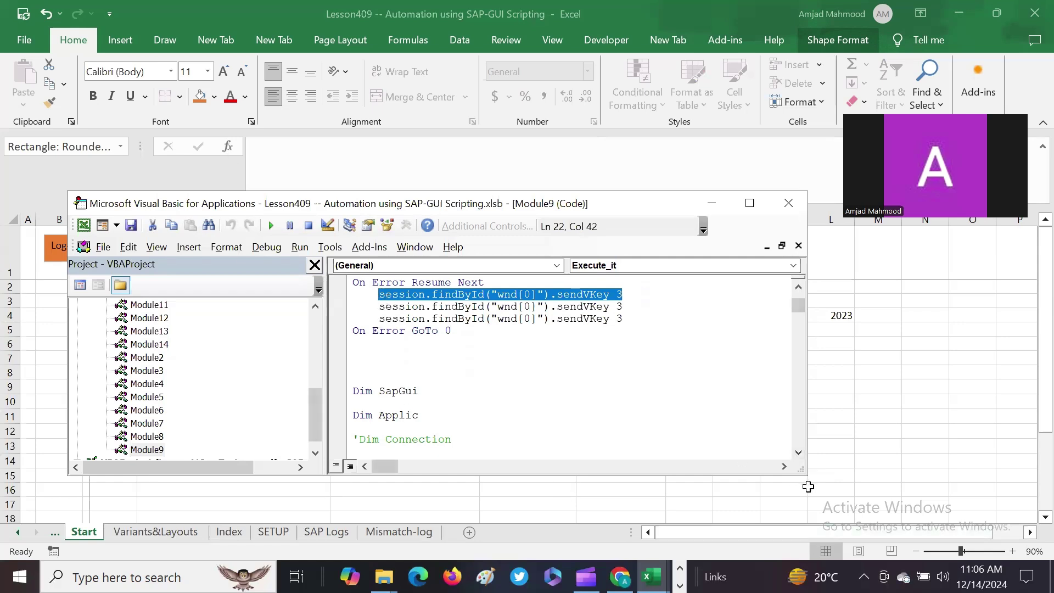
pyautogui.click(798, 453)
pyautogui.click(798, 453)
pyautogui.click(799, 454)
pyautogui.click(799, 455)
pyautogui.click(798, 455)
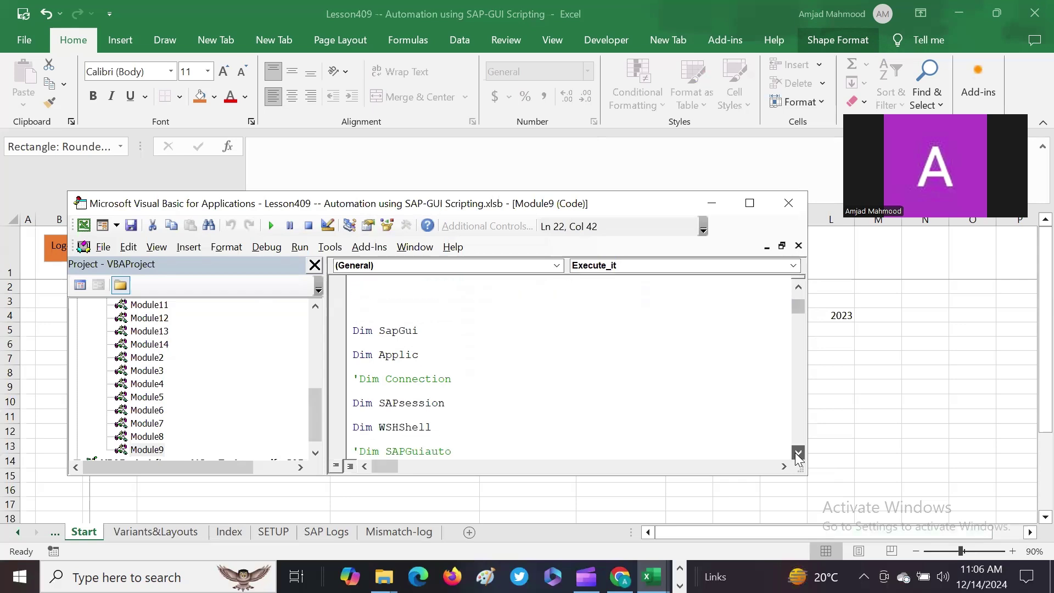
pyautogui.click(798, 454)
pyautogui.click(798, 454)
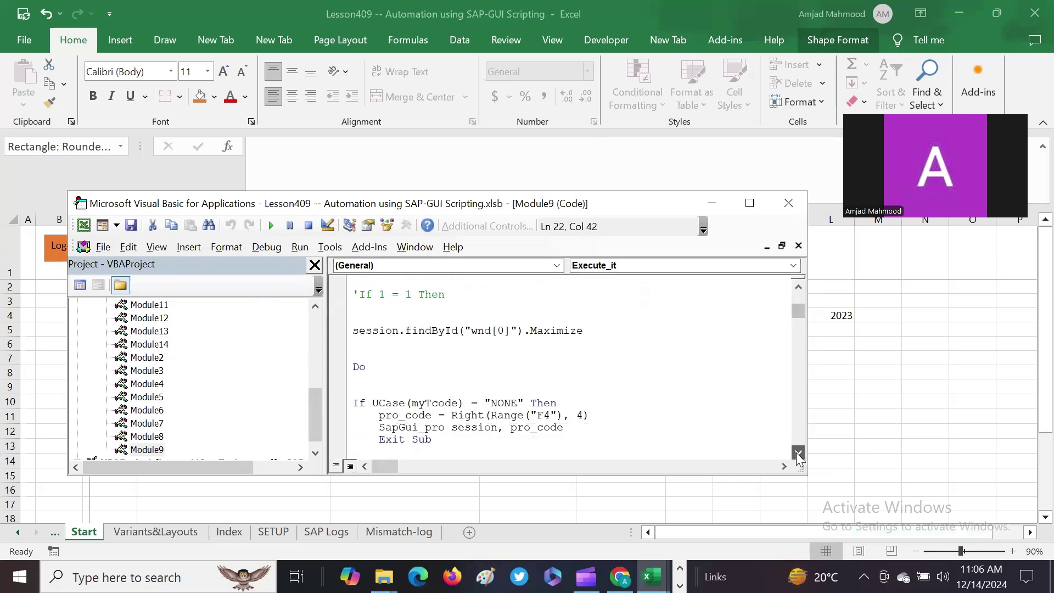
pyautogui.click(798, 454)
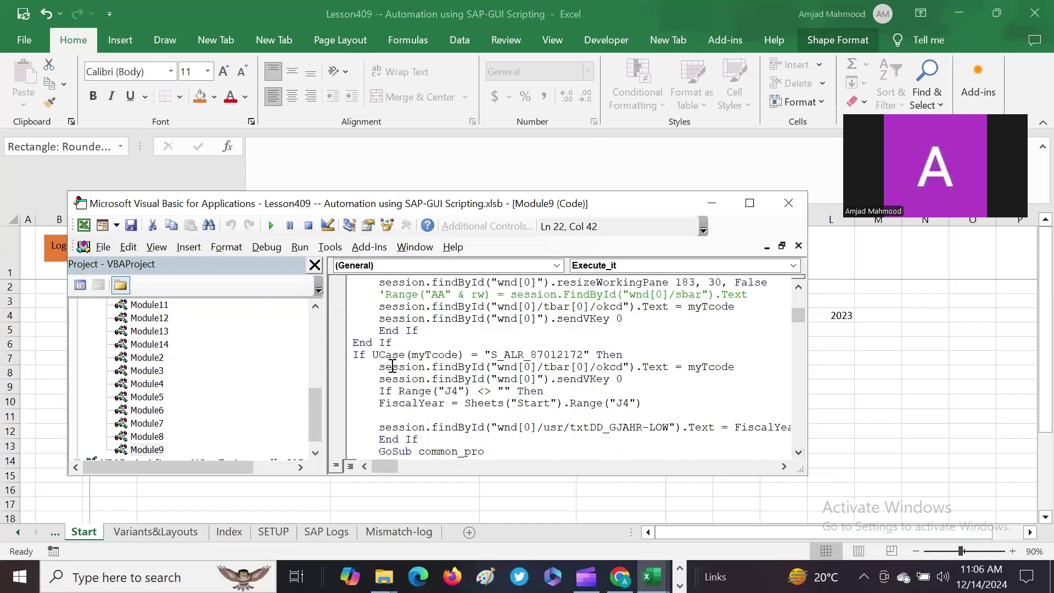
pyautogui.scroll(-8, 803, 464)
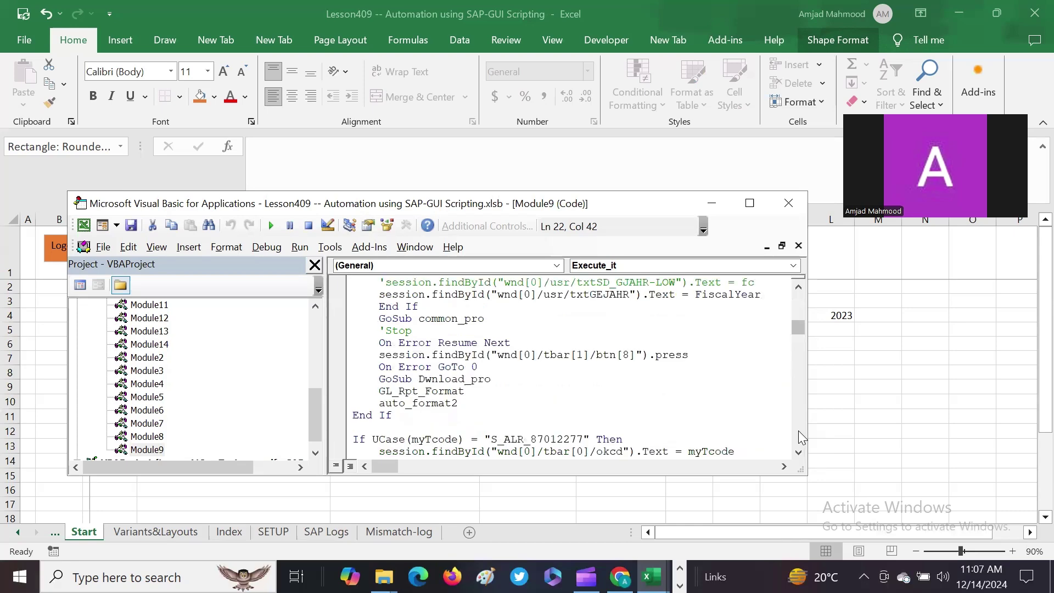
pyautogui.scroll(-2, 802, 438)
pyautogui.scroll(-8, 800, 437)
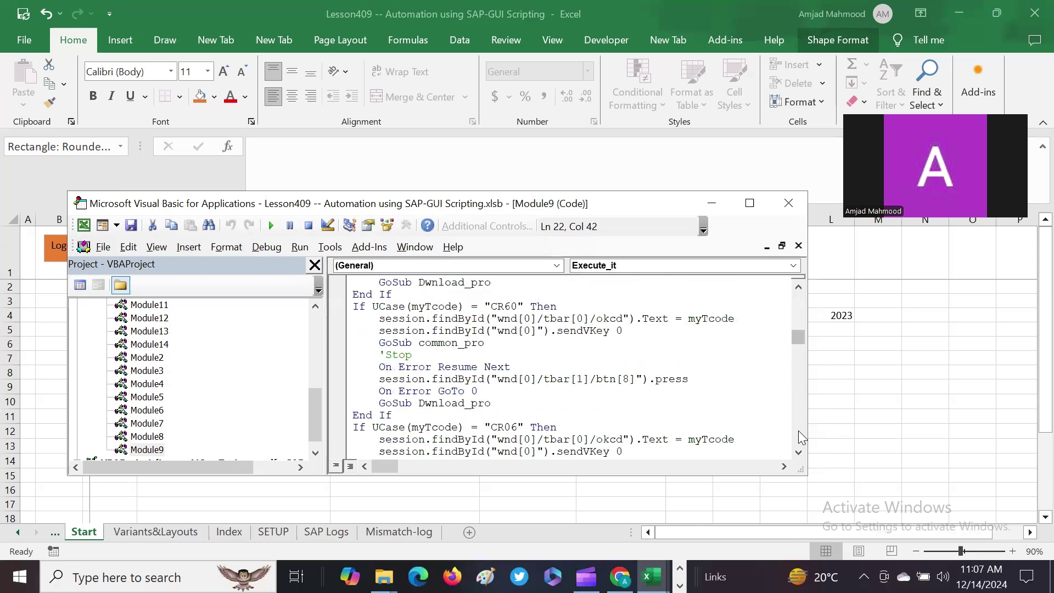
pyautogui.scroll(-5, 800, 435)
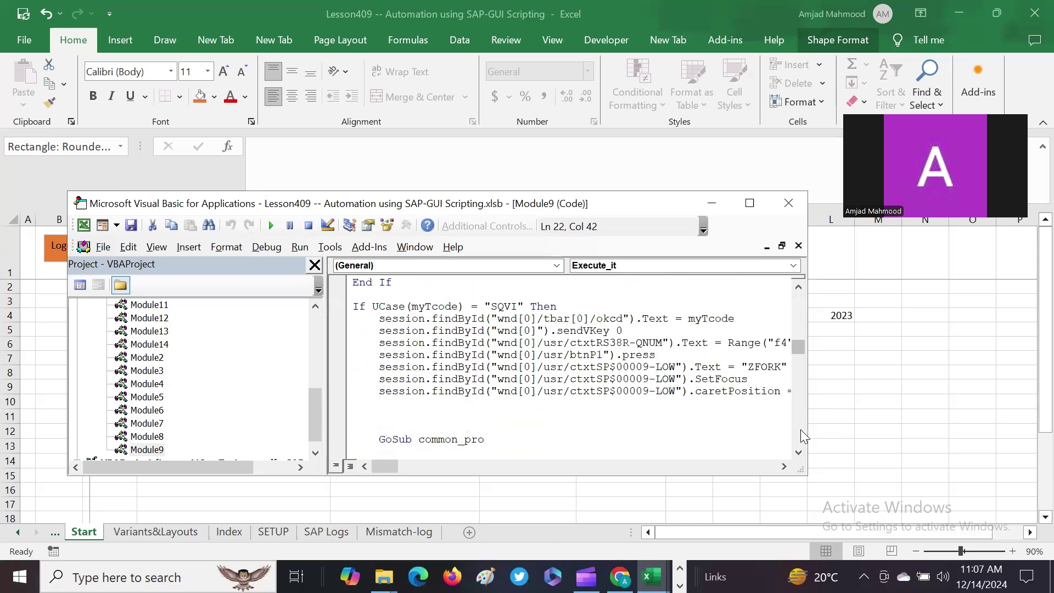
pyautogui.scroll(-5, 801, 437)
pyautogui.scroll(-4, 801, 438)
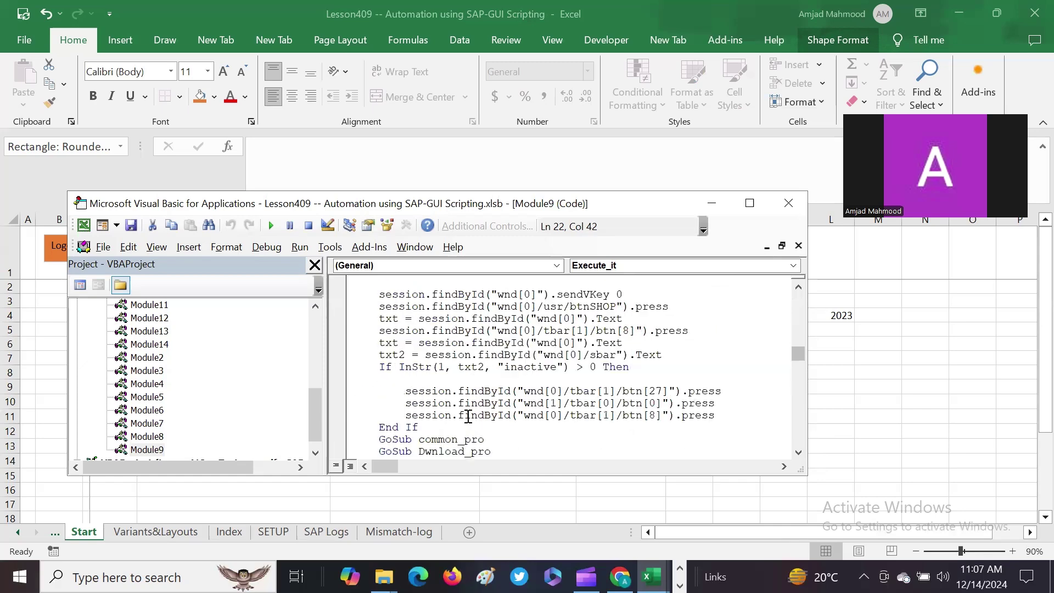
pyautogui.click(801, 444)
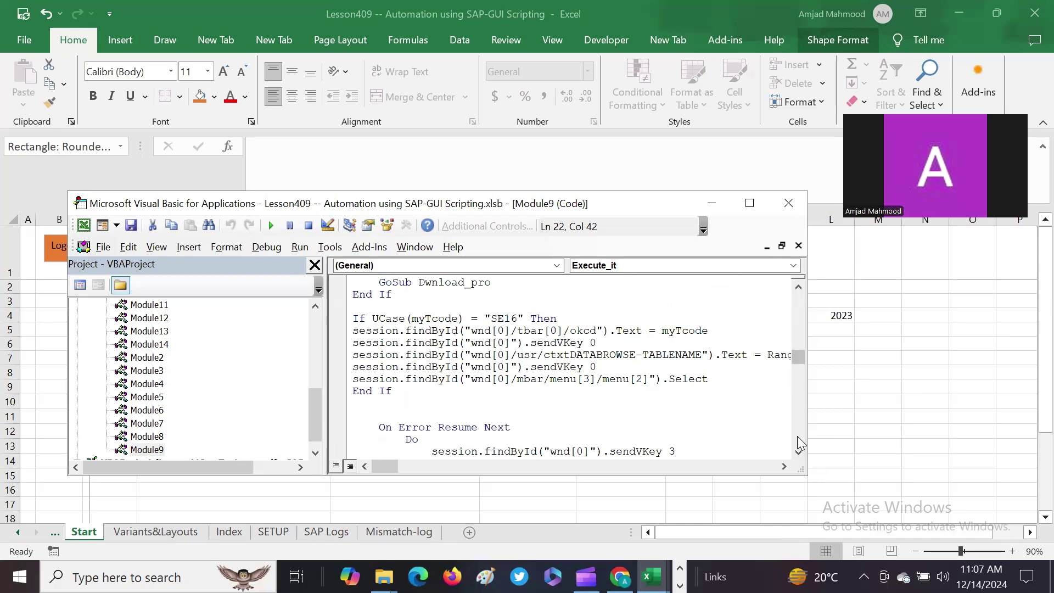
pyautogui.click(800, 443)
pyautogui.click(800, 442)
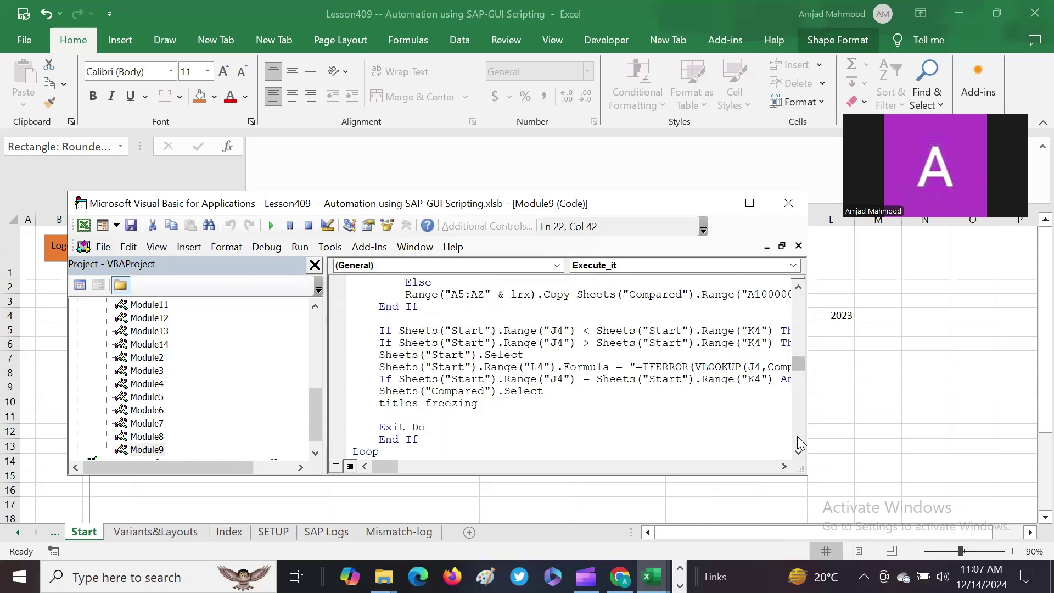
pyautogui.click(800, 443)
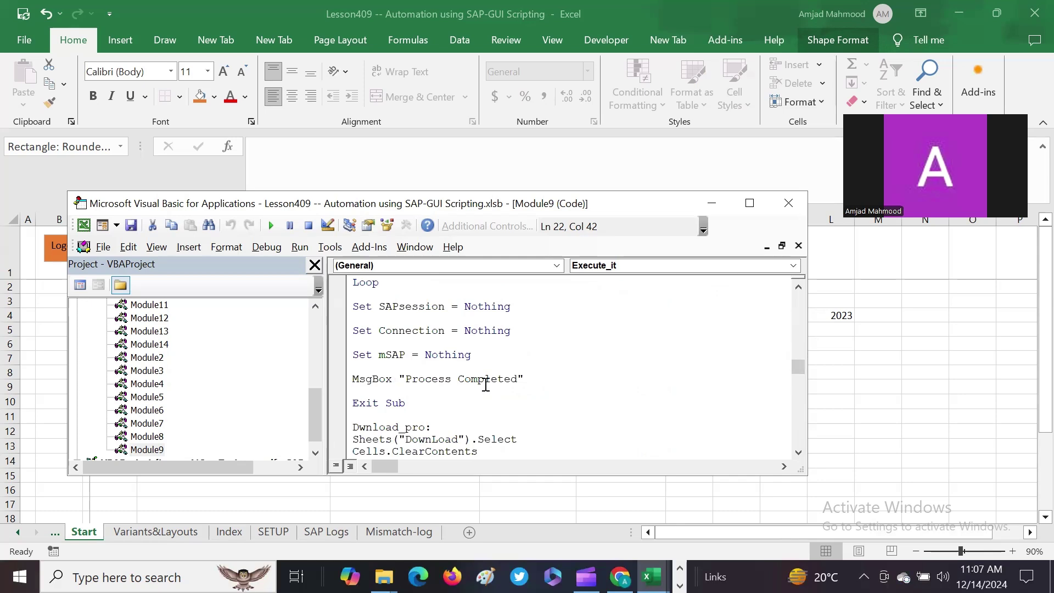
pyautogui.scroll(4, 486, 384)
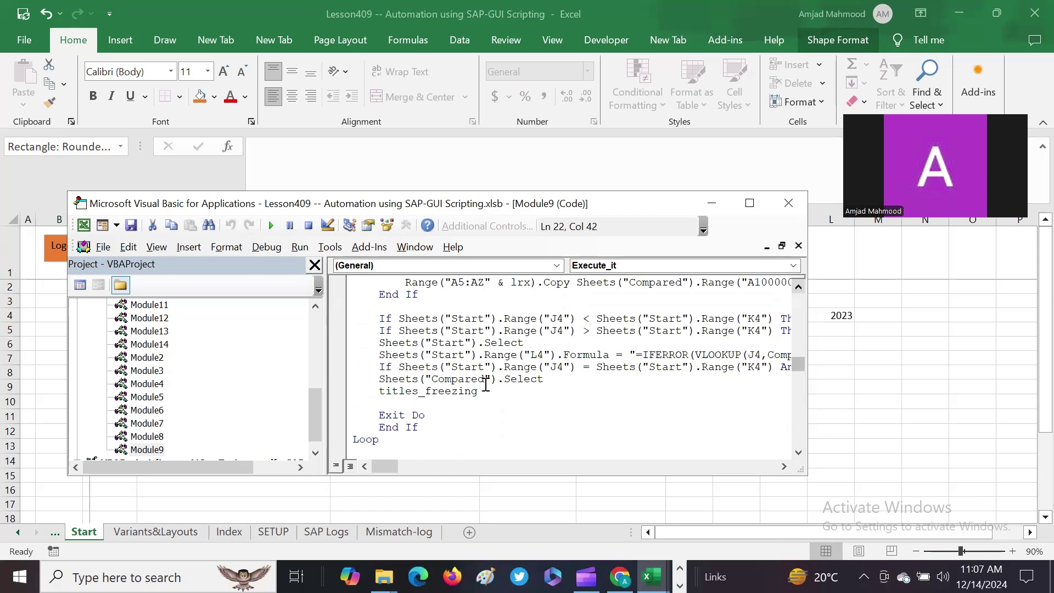
pyautogui.scroll(1, 486, 385)
pyautogui.click(799, 453)
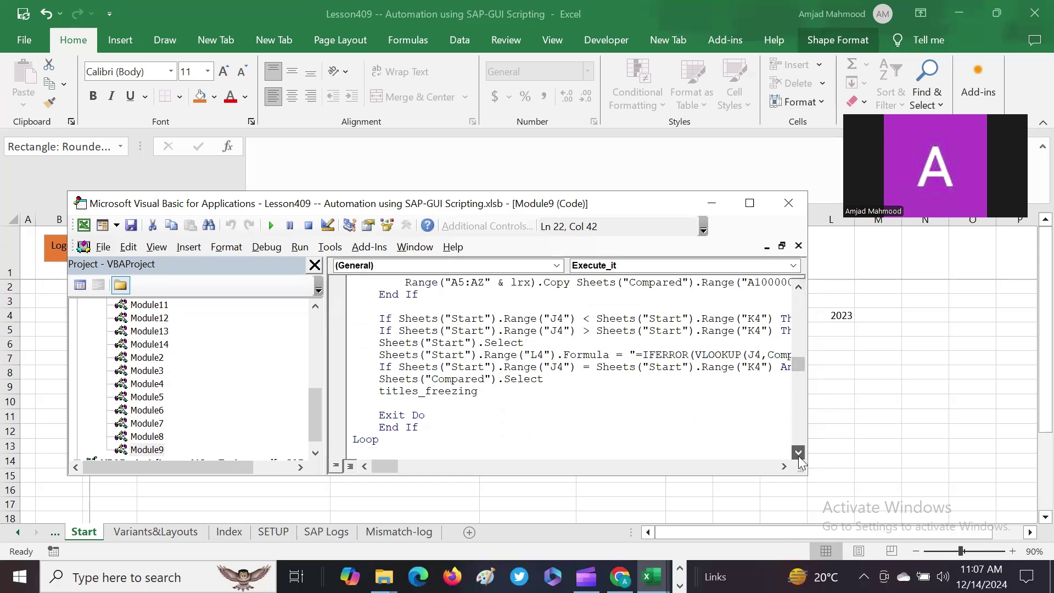
pyautogui.click(799, 453)
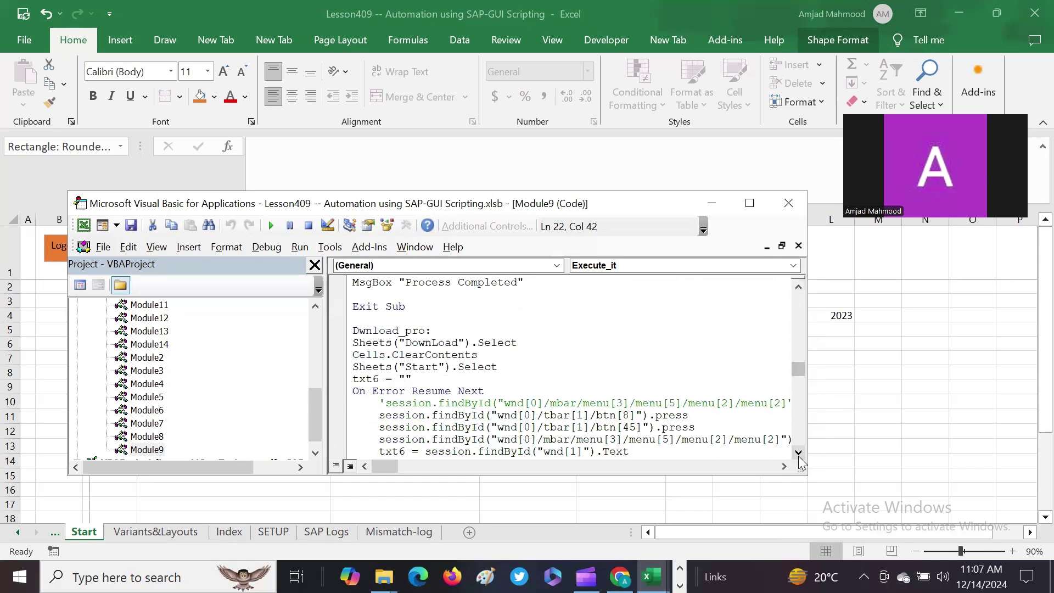
# Copy the session.findById("wnd[0]").sendVKey 3 line from the Do loop that checks for "SAP Easy Access", and widen the code window.
pyautogui.click(580, 276)
pyautogui.scroll(10, 579, 276)
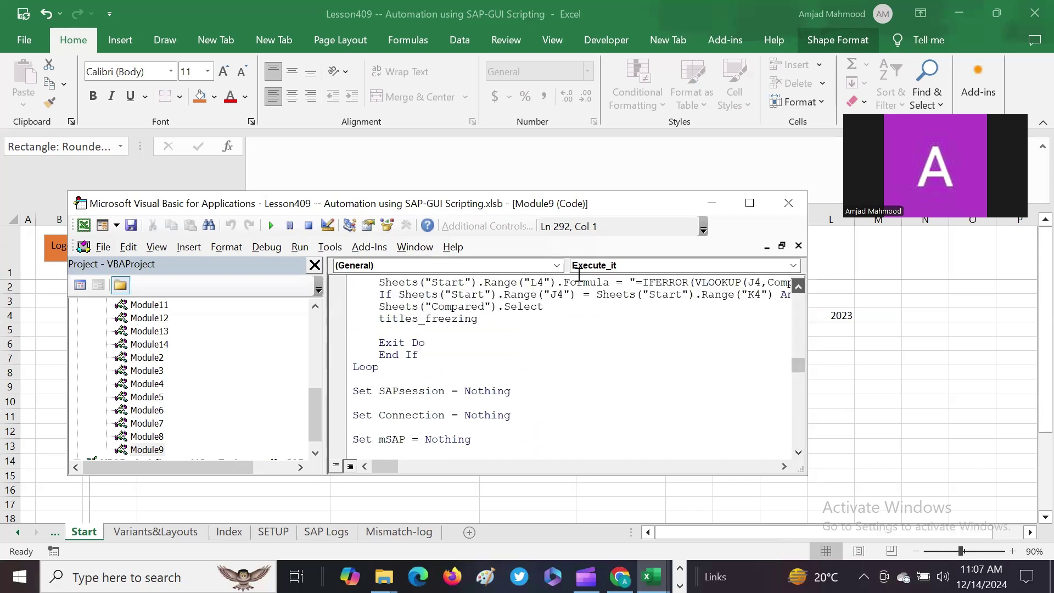
pyautogui.scroll(5, 580, 276)
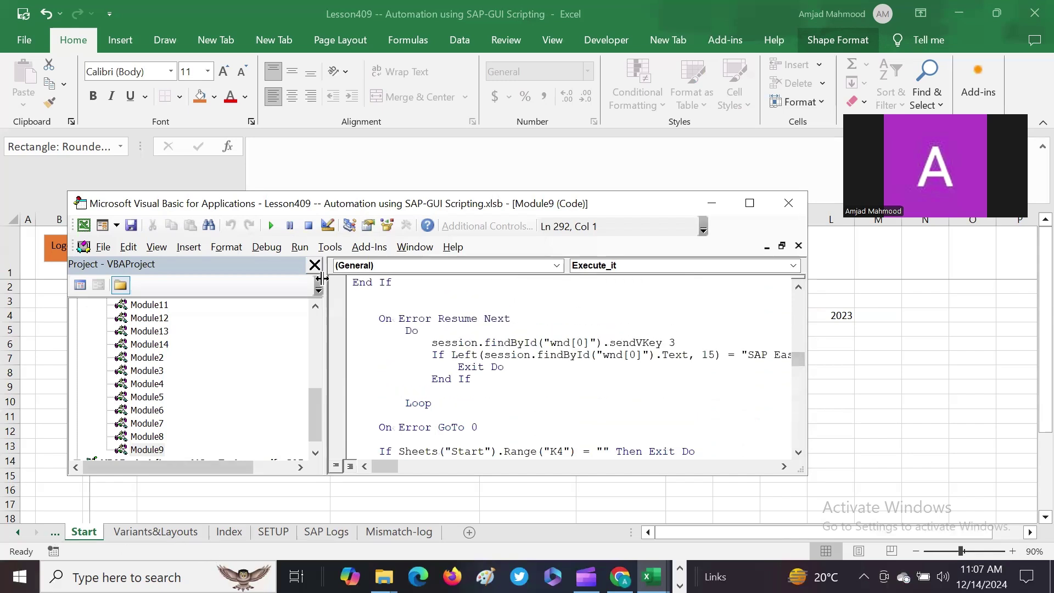
pyautogui.click(432, 342)
pyautogui.moveTo(461, 204); pyautogui.dragTo(408, 151)
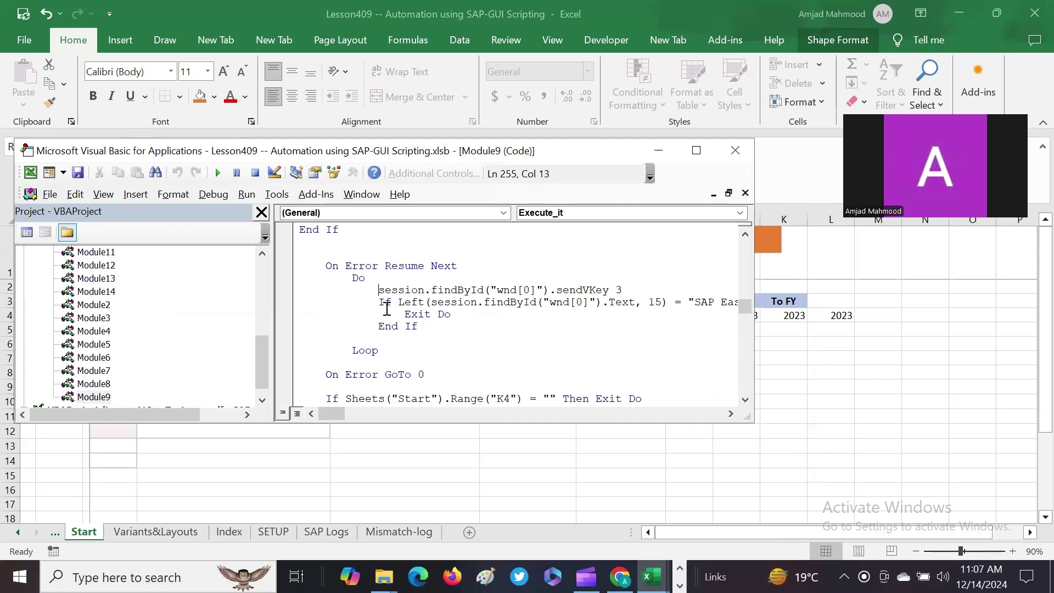
pyautogui.moveTo(378, 291)
pyautogui.mouseDown()
pyautogui.moveTo(565, 302)
pyautogui.moveTo(365, 278)
pyautogui.mouseUp()
pyautogui.click(382, 291)
pyautogui.hotkey('shift', 'End')
pyautogui.hotkey('ctrl', 'c')
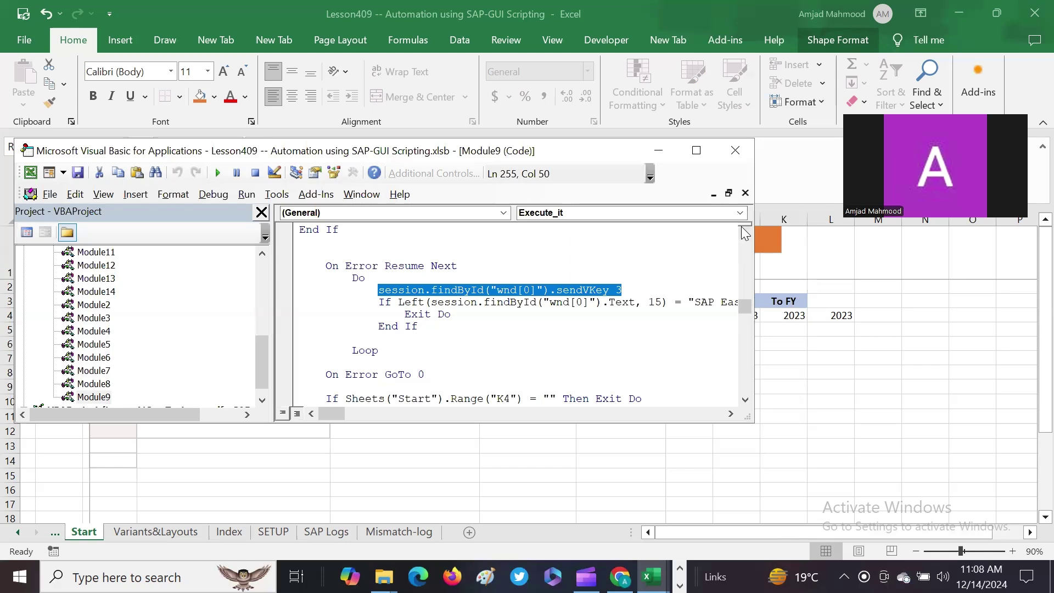
pyautogui.moveTo(754, 239); pyautogui.dragTo(941, 247)
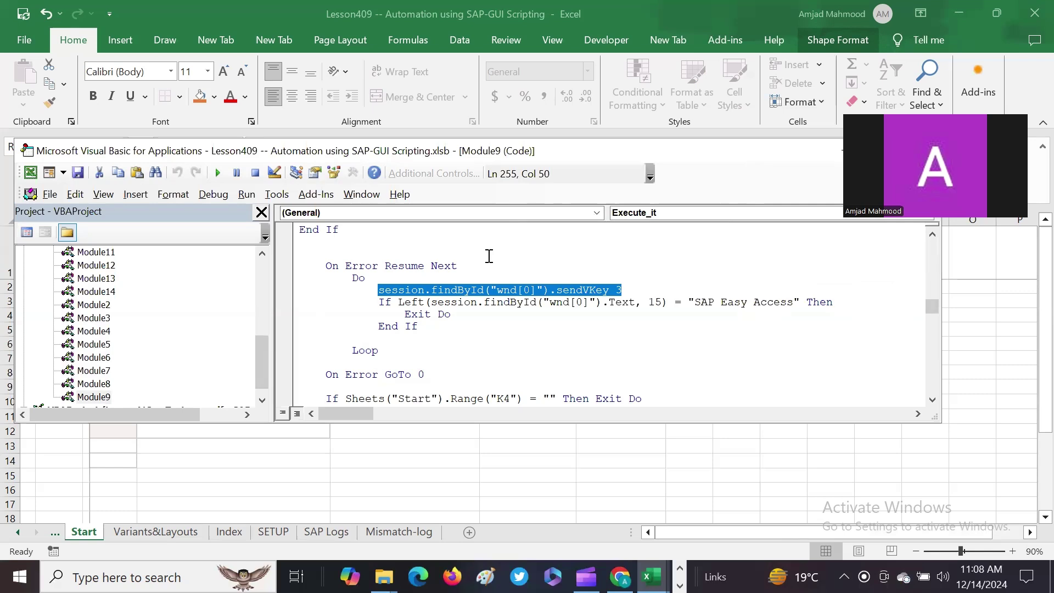
# Switch to the Lesson410 workbook and paste the copied sendVKey 3 line as the answer in cell D100 of the Database sheet.
pyautogui.click(95, 541)
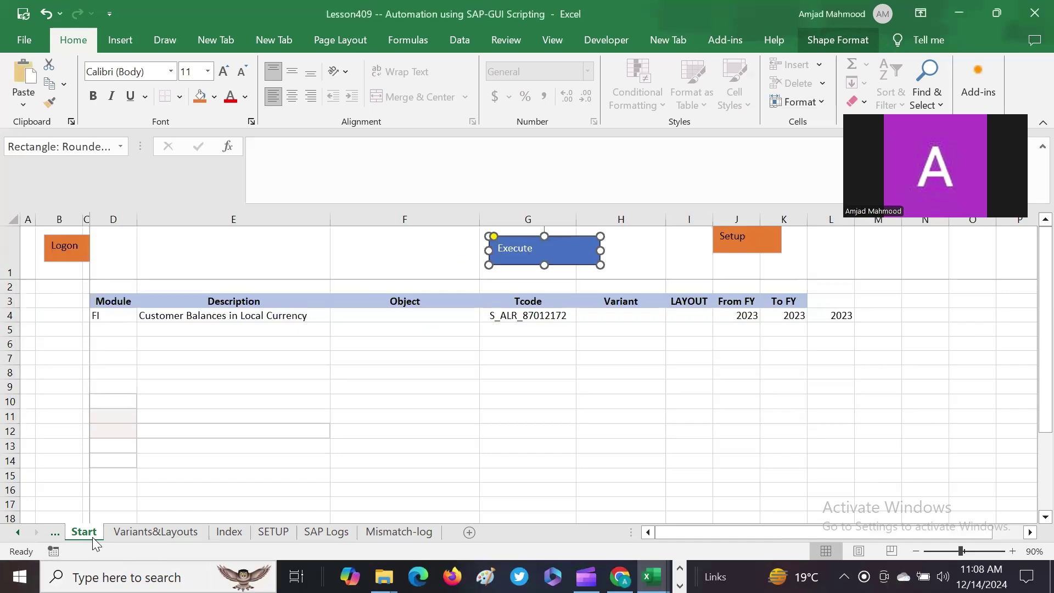
pyautogui.hotkey('ctrl', 'Tab')
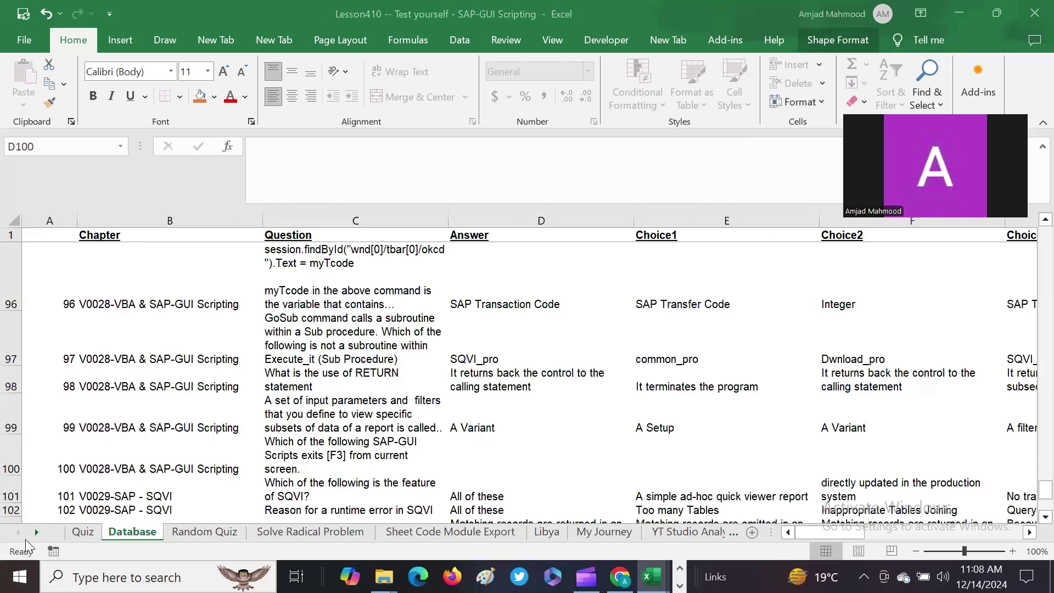
pyautogui.click(267, 157)
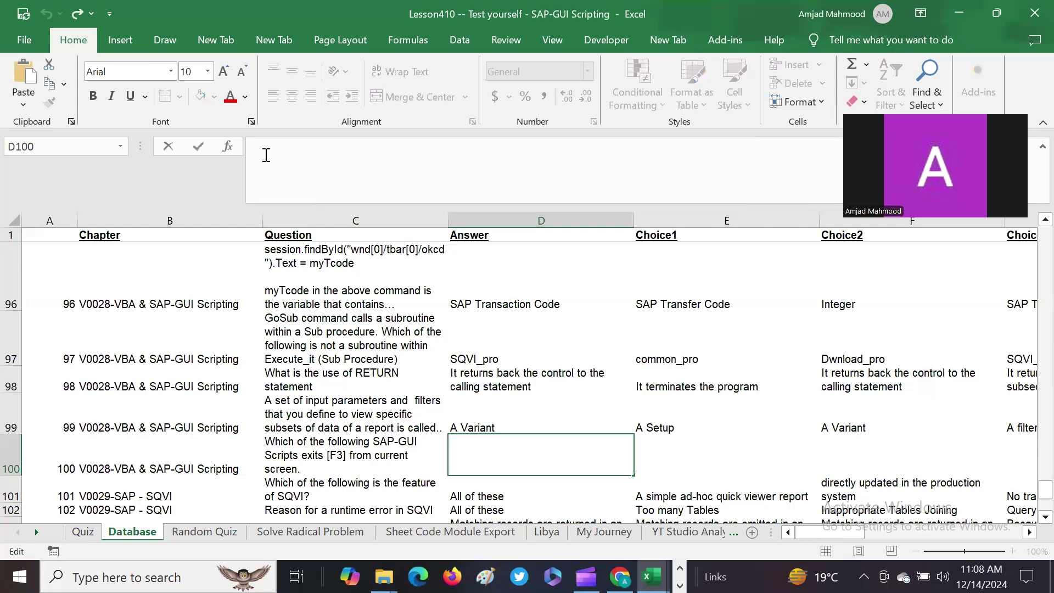
pyautogui.hotkey('ctrl', 'v')
pyautogui.press('Return')
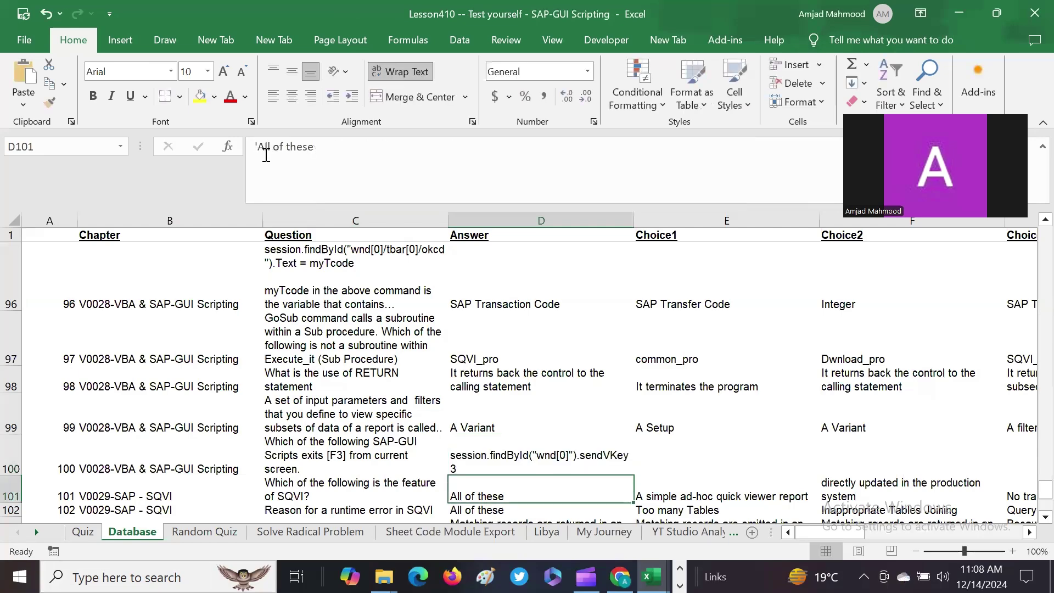
# Fill the four choice cells E100:H100 with the copied line session.findById("wnd[0]").sendVKey 3.
pyautogui.moveTo(679, 455); pyautogui.dragTo(856, 462)
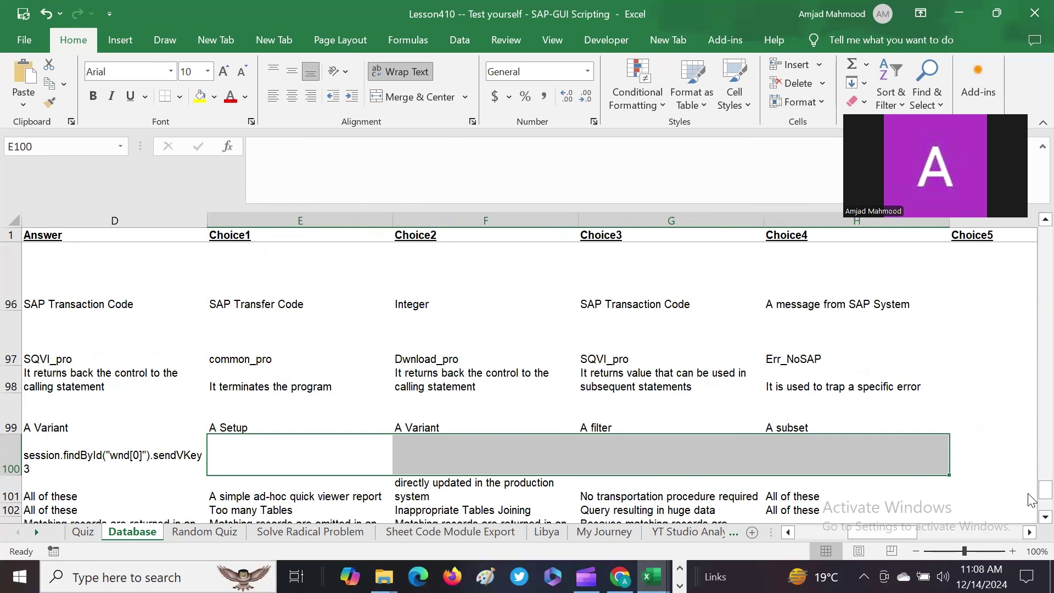
pyautogui.hotkey('ctrl', 'v')
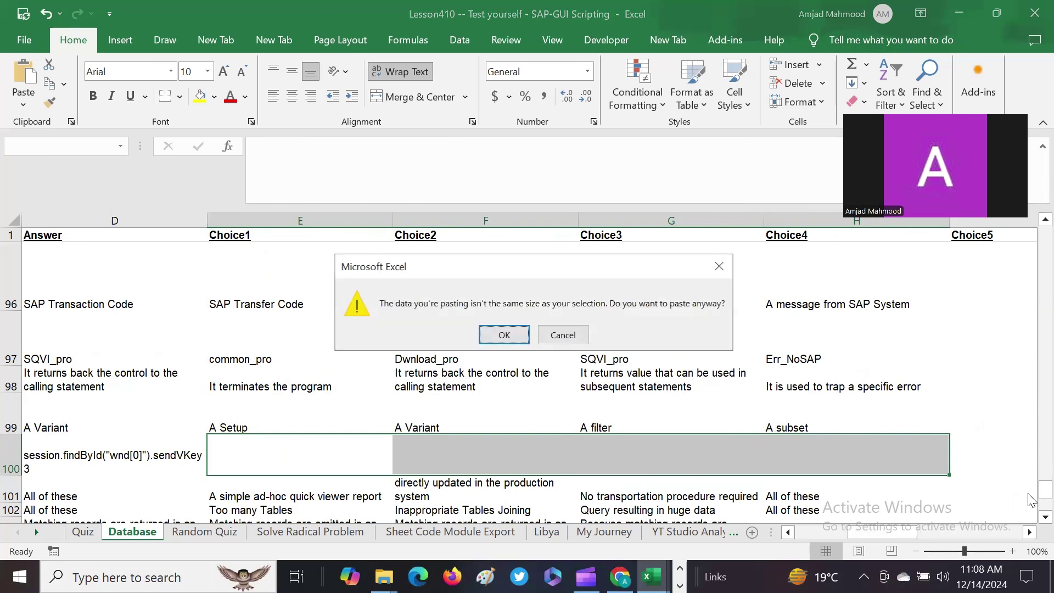
pyautogui.press('Escape')
pyautogui.press('F2')
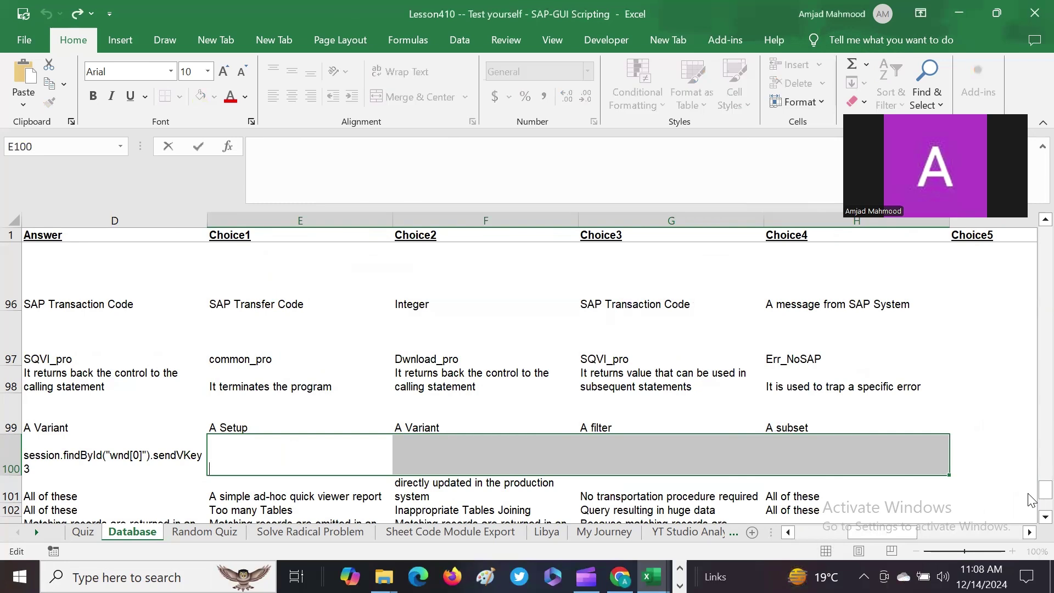
pyautogui.hotkey('ctrl', 'v')
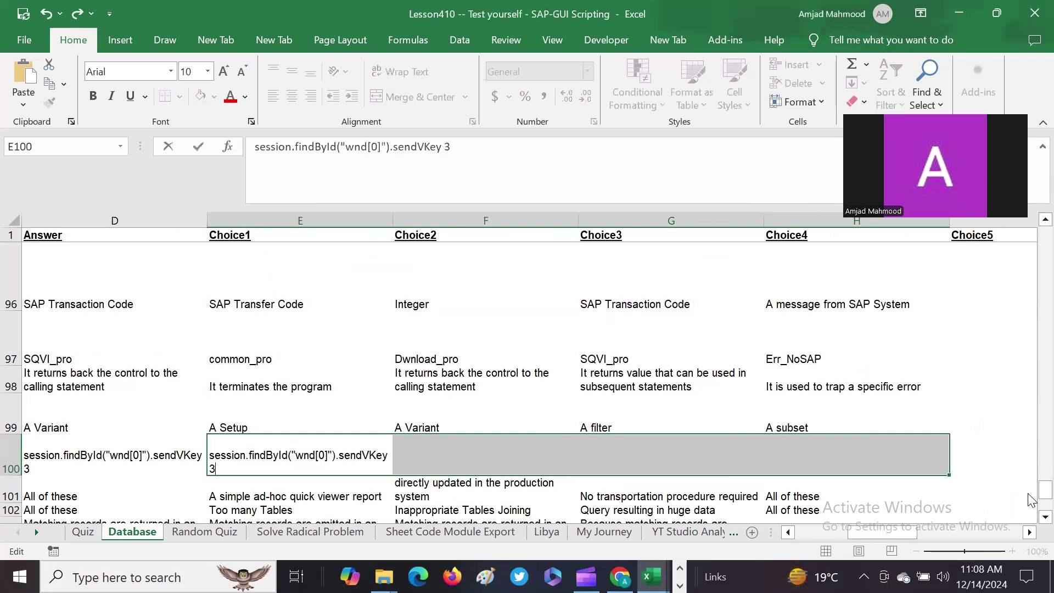
pyautogui.hotkey('ctrl', 'Return')
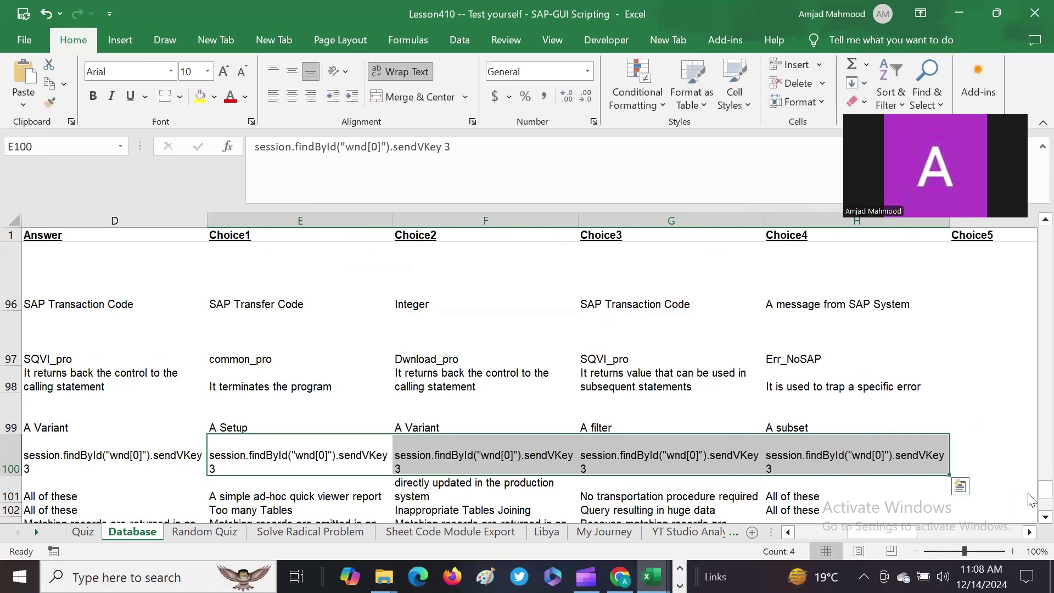
# Change Choice2 in cell F100 to session.findById("wnd[0]").sendVKey 0.
pyautogui.click(282, 459)
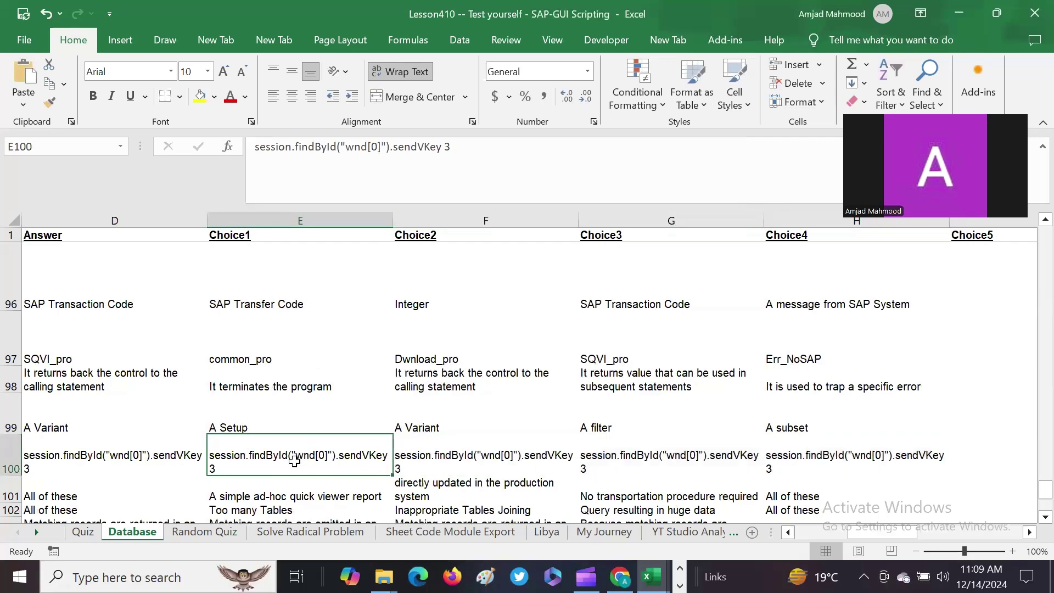
pyautogui.click(443, 461)
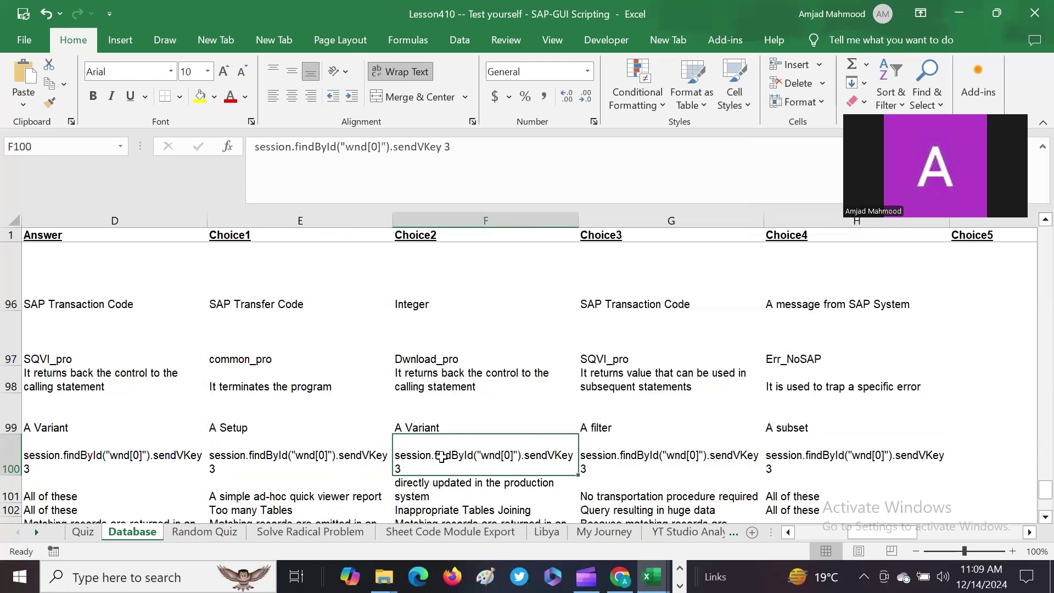
pyautogui.doubleClick(454, 146)
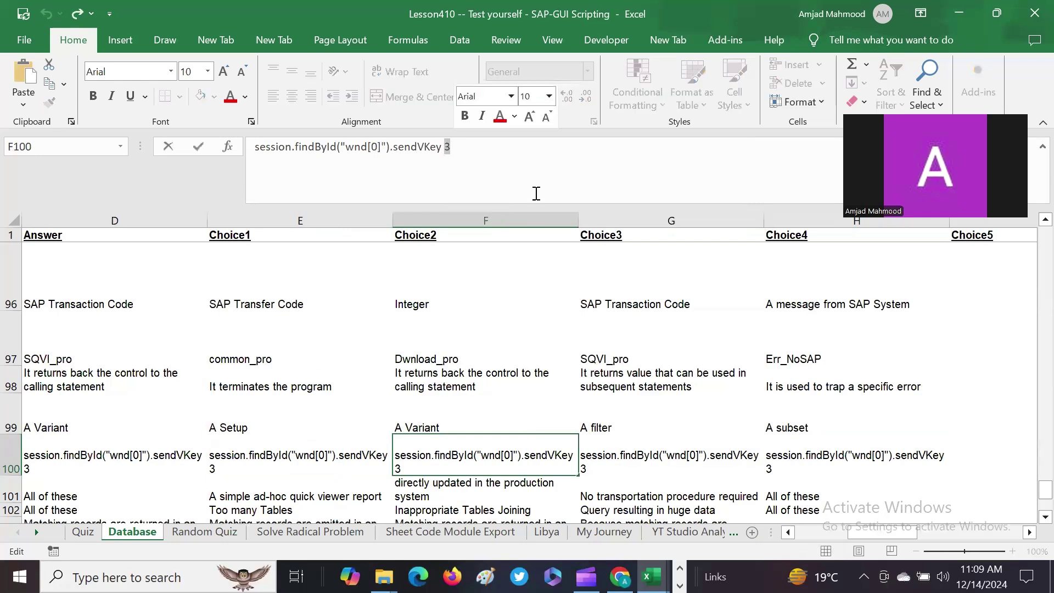
pyautogui.write('12')
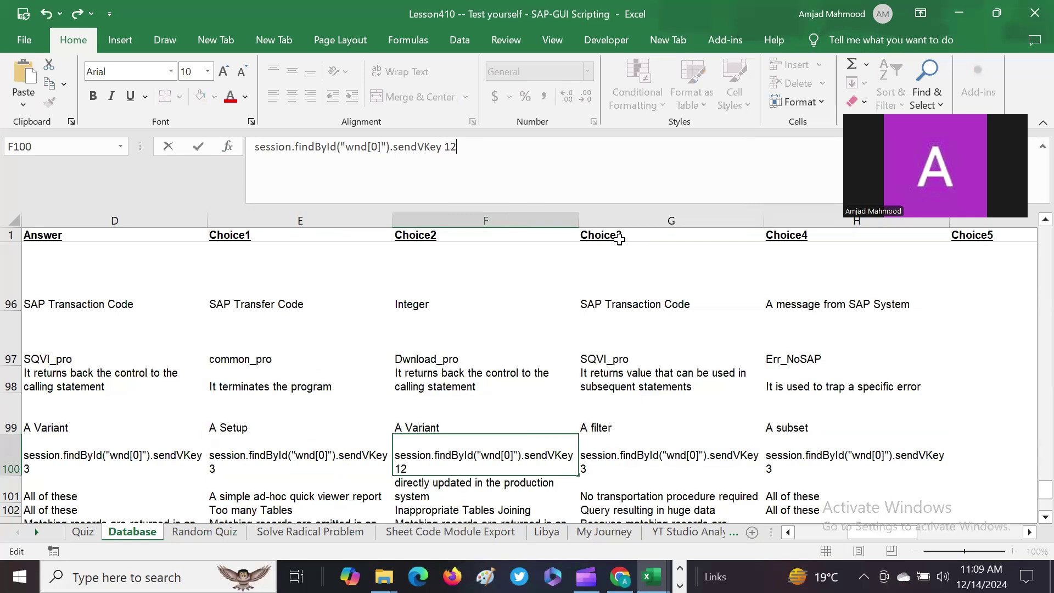
pyautogui.press('BackSpace')
pyautogui.press('BackSpace')
pyautogui.write('0')
pyautogui.press('Return')
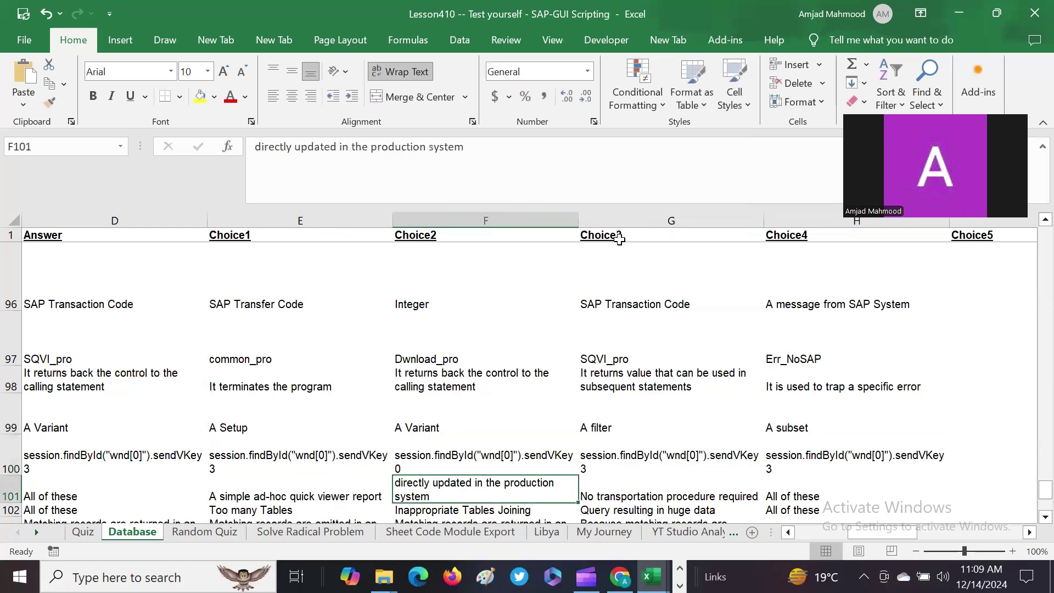
# Change Choice3 in cell G100 to session.findById("wnd[0]").sendVKey 4.
pyautogui.click(637, 463)
pyautogui.doubleClick(448, 147)
pyautogui.write('4')
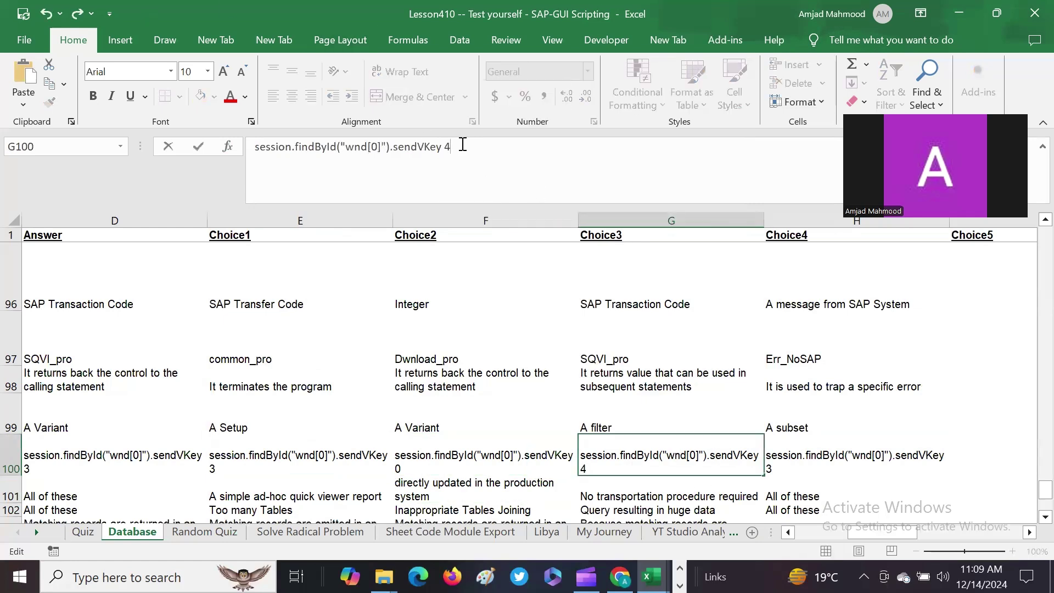
pyautogui.press('Return')
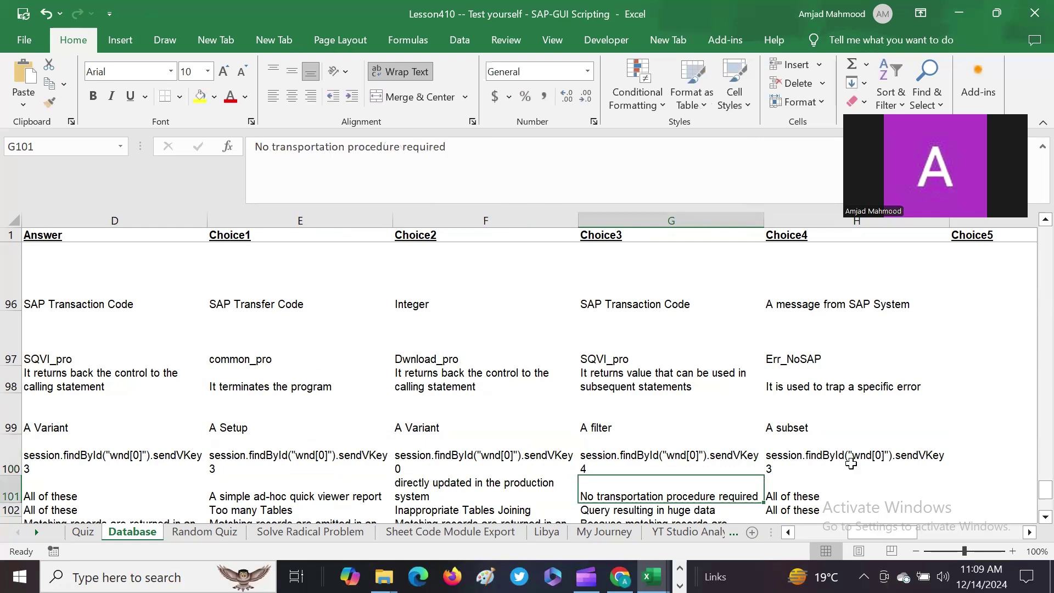
# Change Choice4 in cell H100 to session.findById("wnd[0]").sendVKey 5.
pyautogui.press('Up')
pyautogui.press('Right')
pyautogui.moveTo(446, 146); pyautogui.dragTo(460, 146)
pyautogui.write('5')
pyautogui.press('Return')
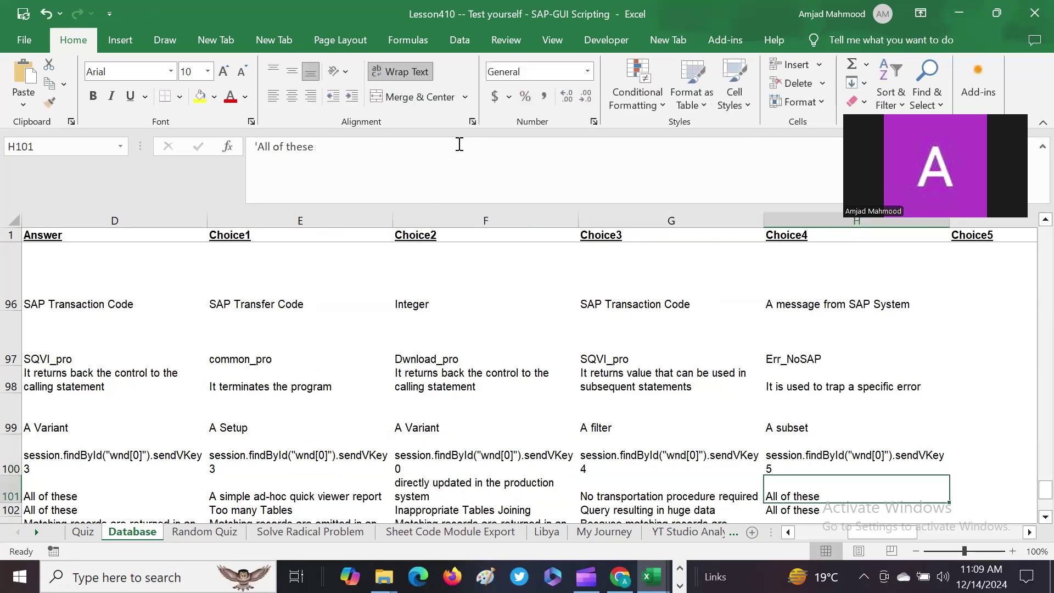
# Review the row 100 entry across its number, chapter, question, answer and first choice cells.
pyautogui.click(270, 469)
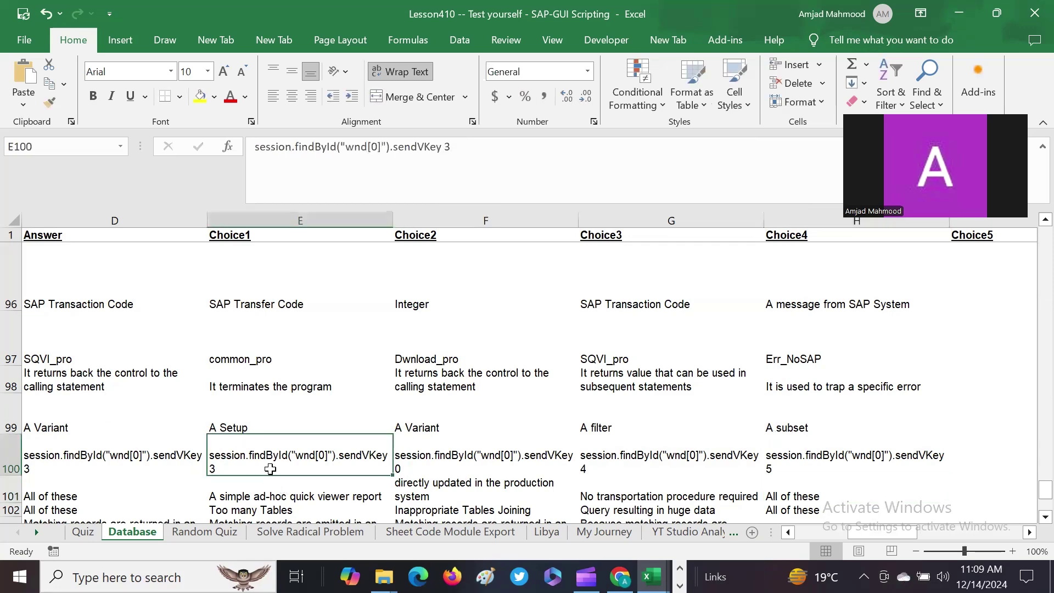
pyautogui.press('Left')
pyautogui.press('Left')
pyautogui.press('Left')
pyautogui.press('Right')
pyautogui.press('Right')
pyautogui.press('Right')
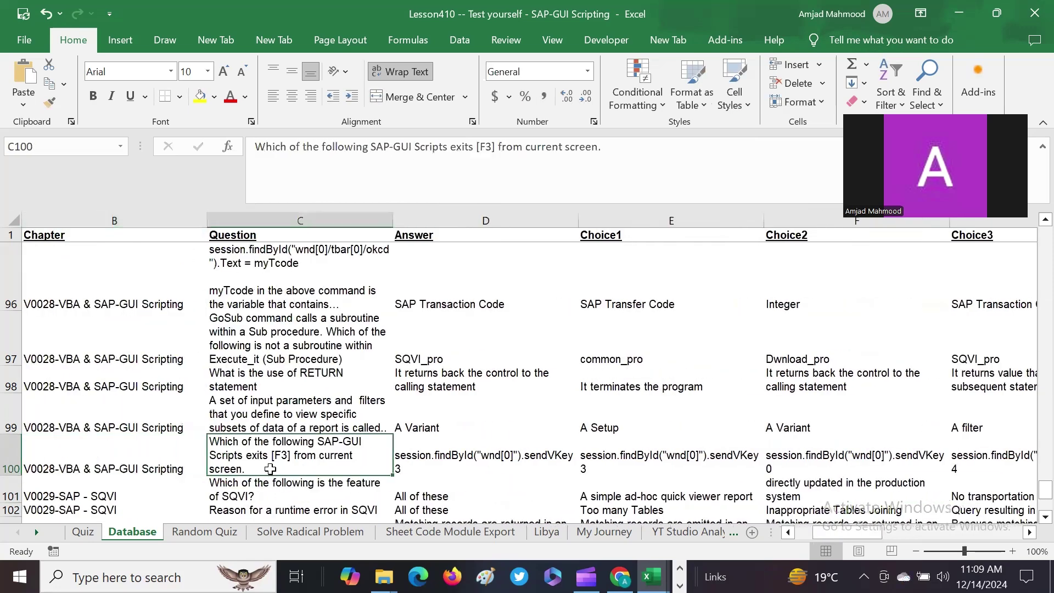
pyautogui.press('Left')
pyautogui.press('Left')
pyautogui.press('Left')
pyautogui.press('Left')
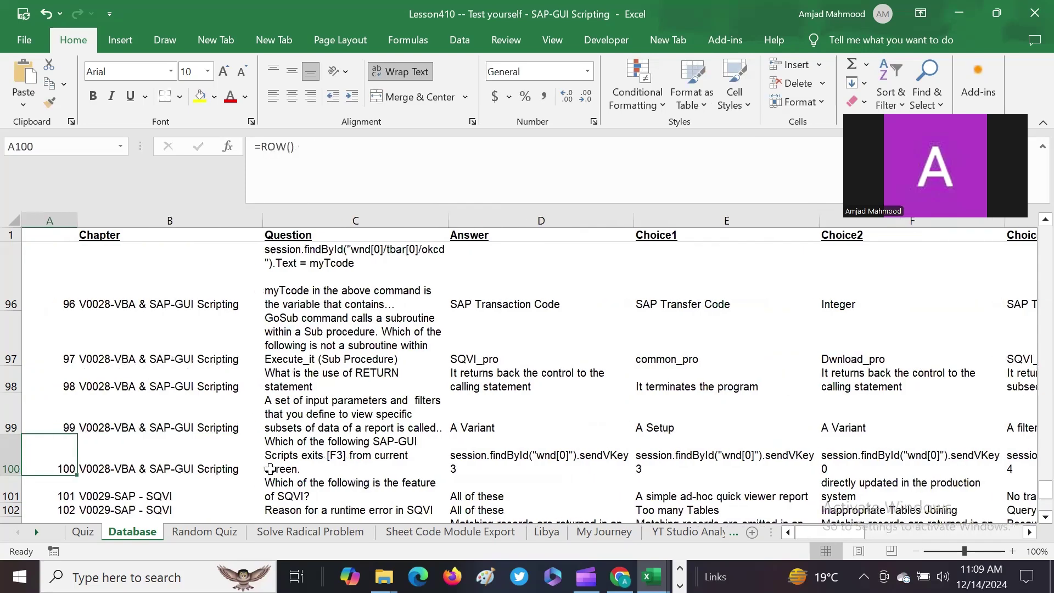
pyautogui.click(77, 534)
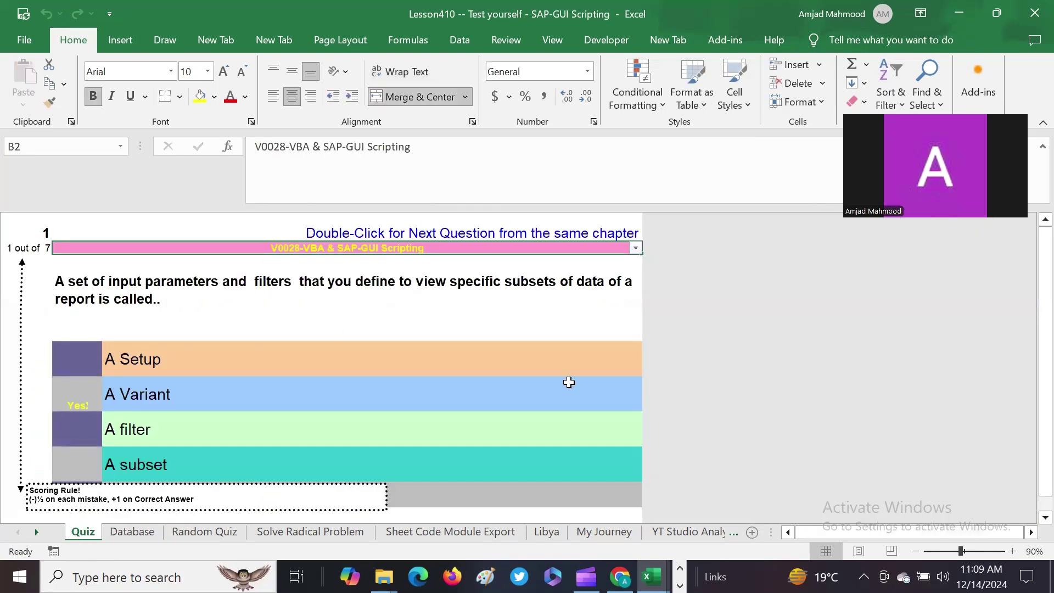
pyautogui.click(635, 249)
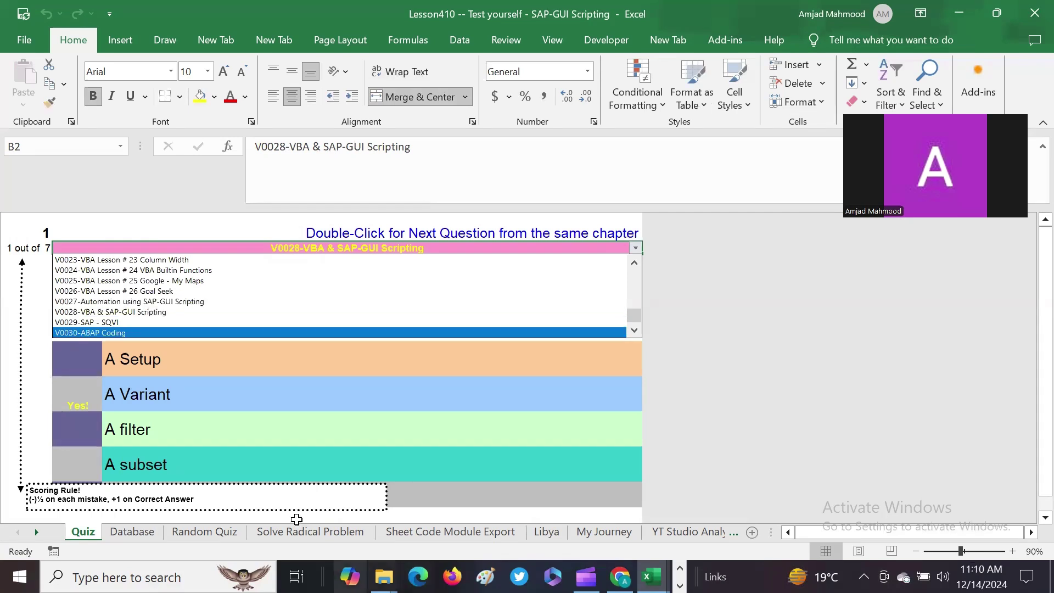
pyautogui.click(132, 533)
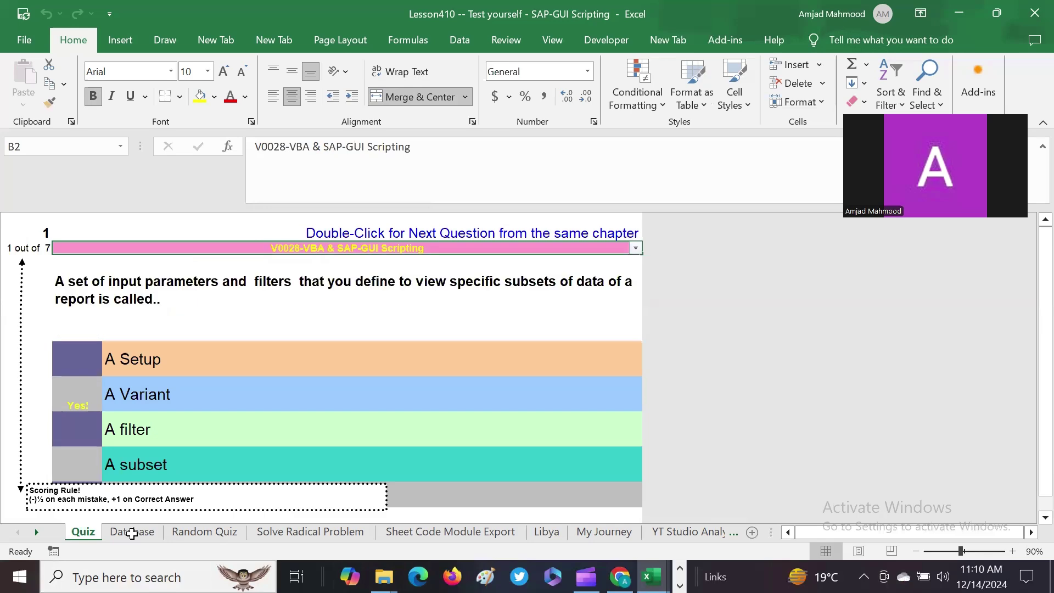
pyautogui.click(132, 533)
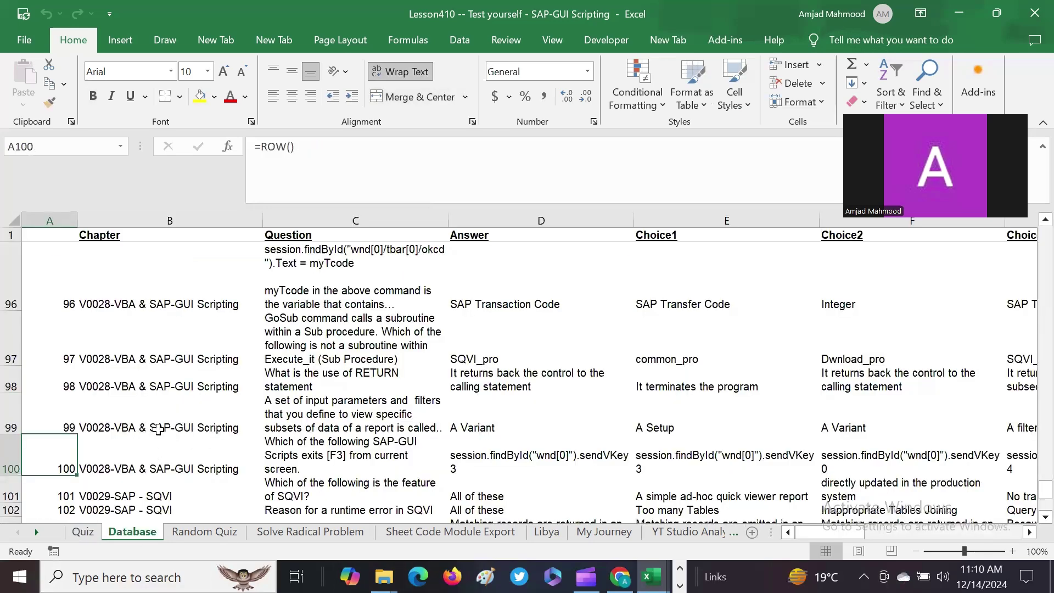
# Restart the quiz on the Quiz sheet by reselecting the chapter V0028-VBA & SAP-GUI Scripting.
pyautogui.click(83, 533)
pyautogui.click(634, 243)
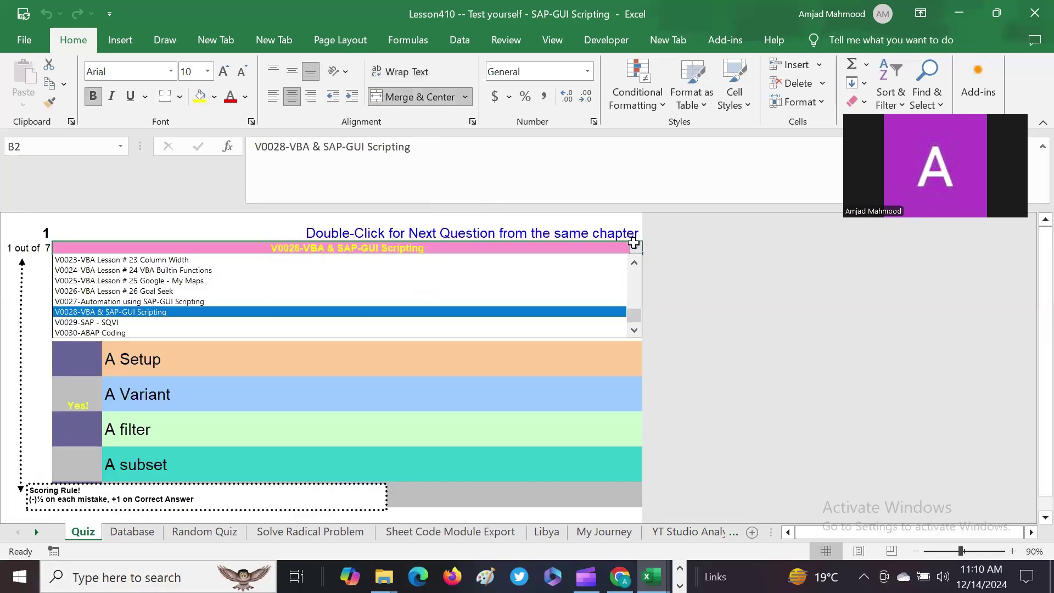
pyautogui.click(106, 313)
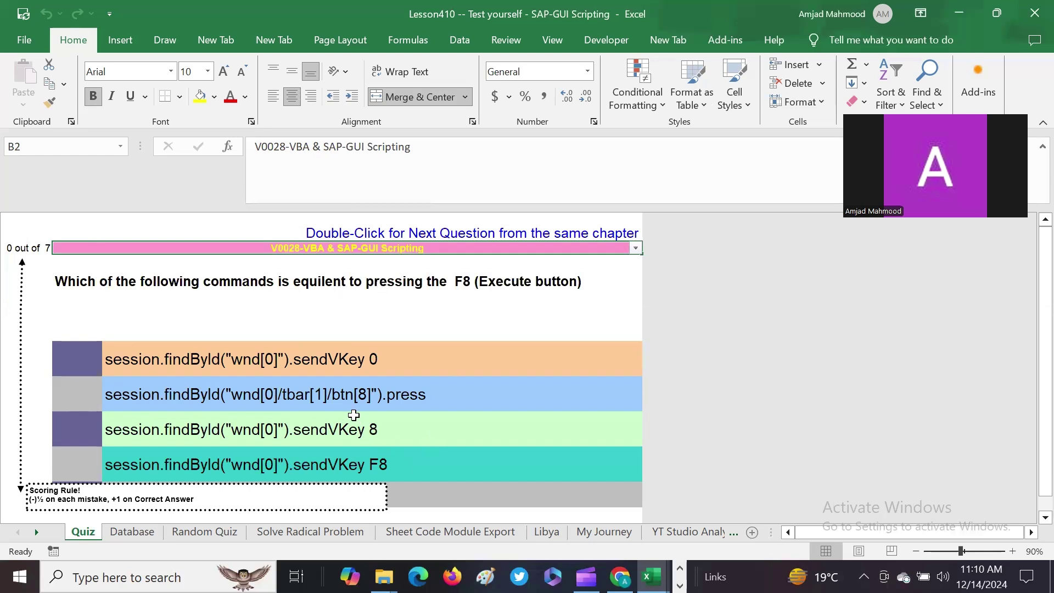
# Answer the F8 (Execute button) question with sendVKey 8 and with the btn[8] press command, and advance to the following question.
pyautogui.click(87, 431)
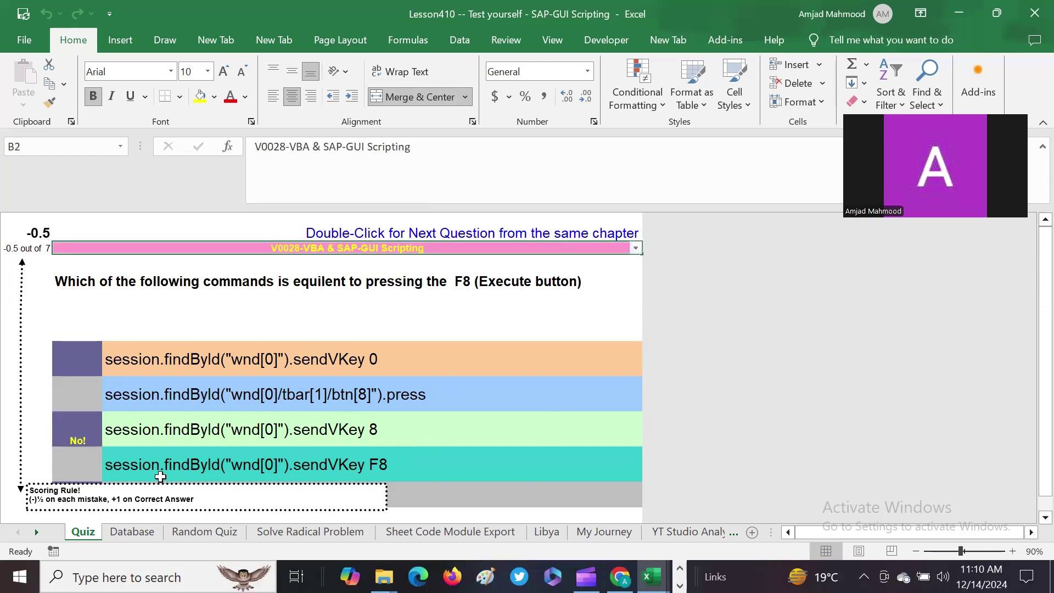
pyautogui.click(84, 393)
pyautogui.doubleClick(330, 233)
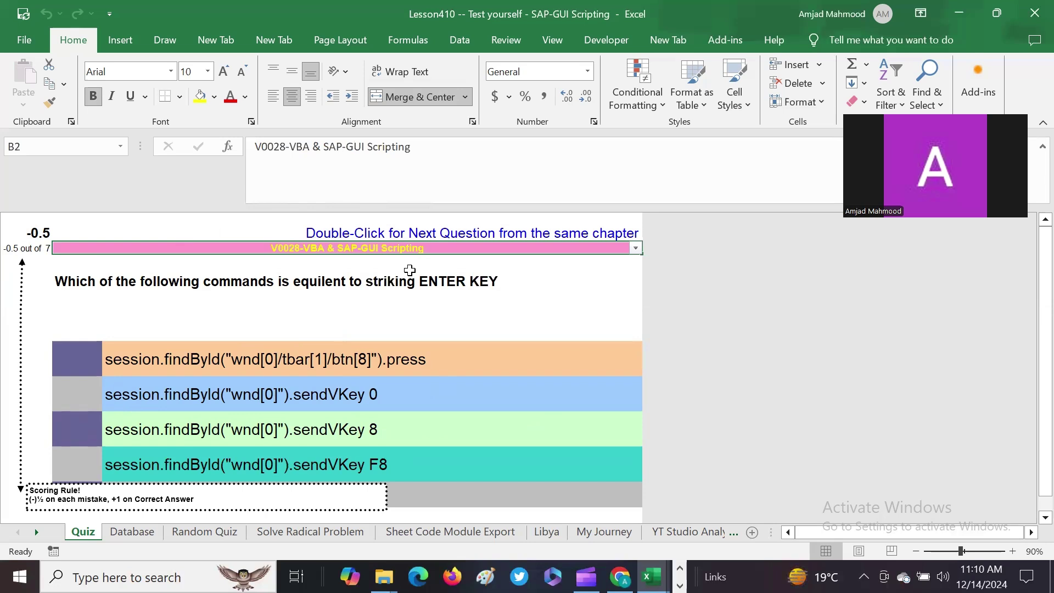
# Answer the ENTER KEY question with sendVKey 0 and the myTcode question with SAP Transaction Code, advancing after each.
pyautogui.click(90, 391)
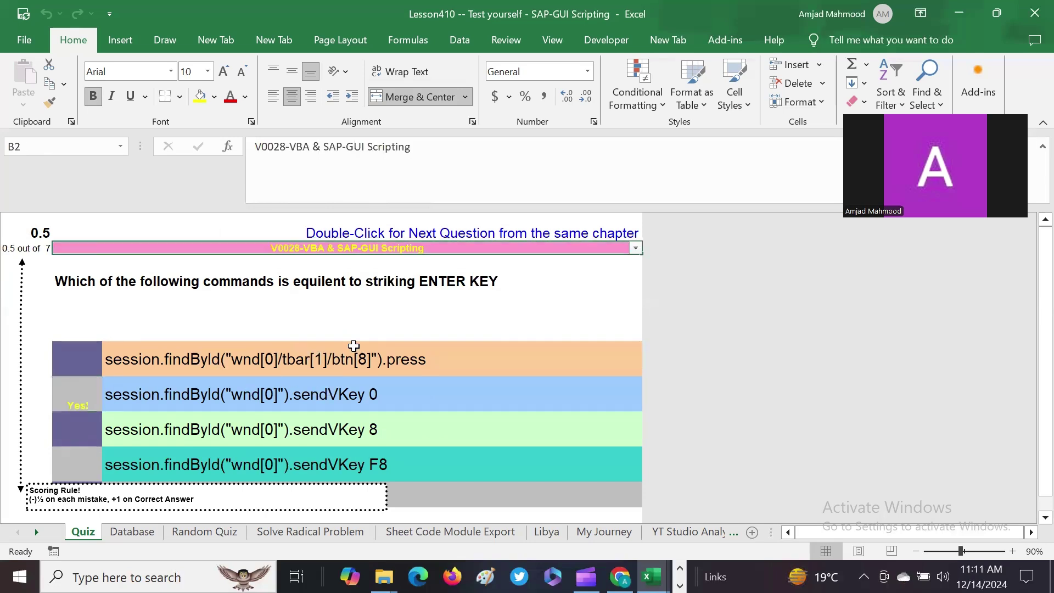
pyautogui.doubleClick(328, 227)
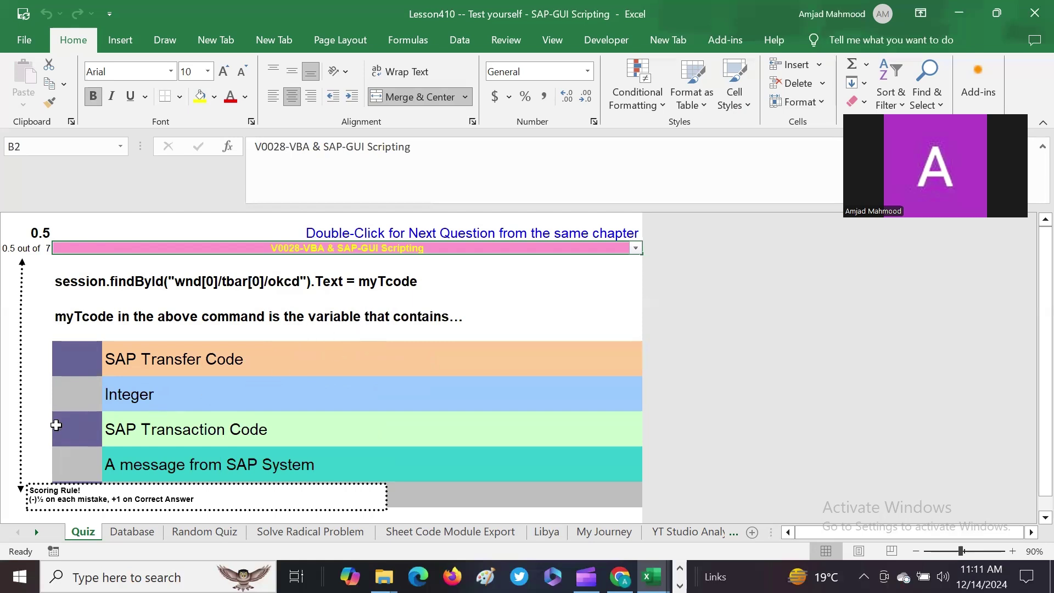
pyautogui.click(80, 432)
pyautogui.click(80, 432)
pyautogui.click(322, 229)
pyautogui.doubleClick(322, 229)
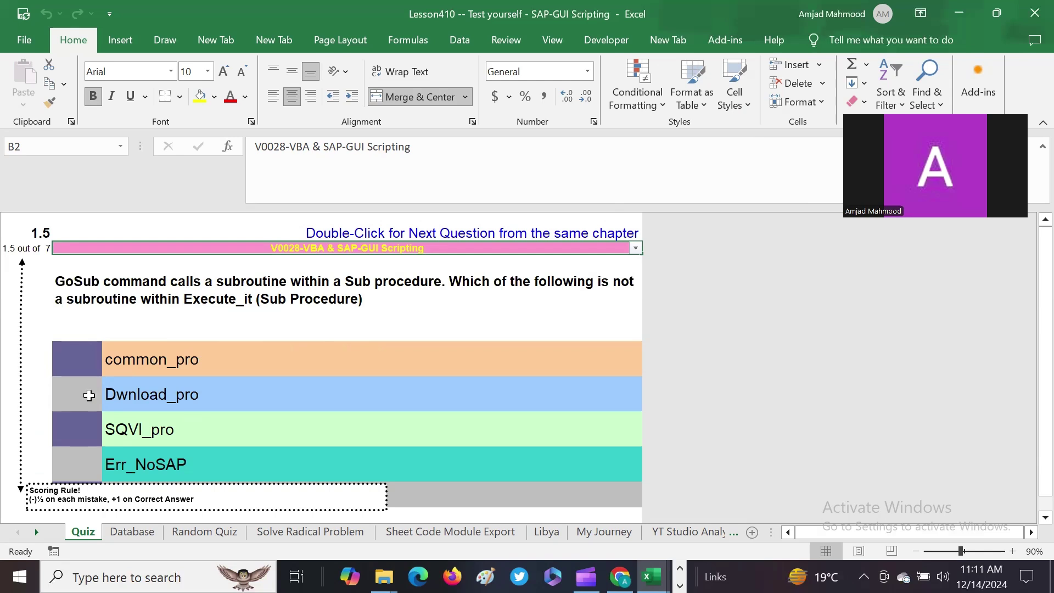
# Answer the GoSub question with SQVI_pro and the RETURN question with "It returns back the control to the calling statement", advancing after each.
pyautogui.click(85, 429)
pyautogui.doubleClick(365, 232)
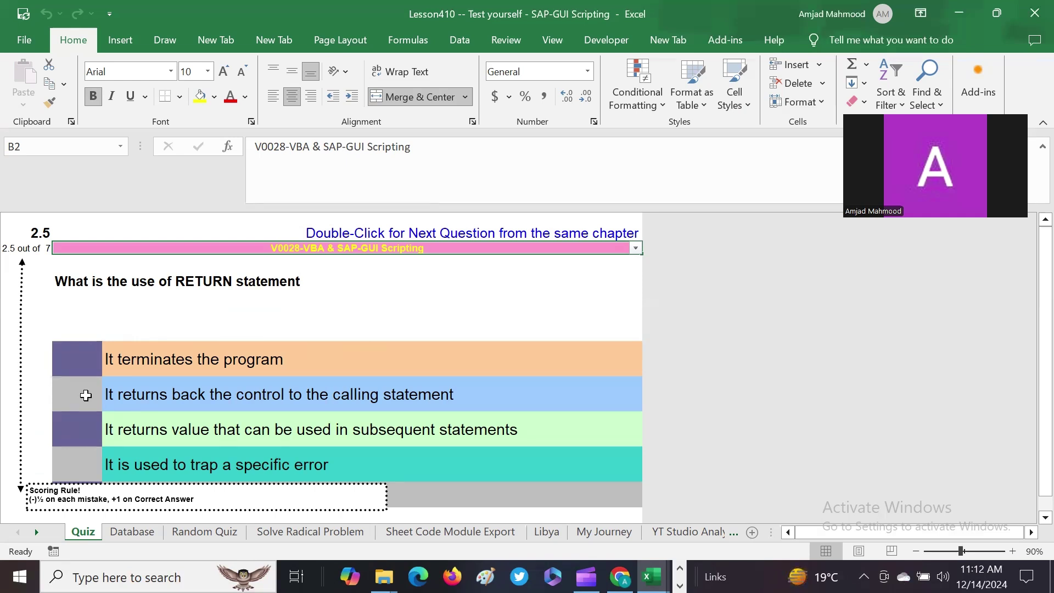
pyautogui.click(85, 395)
pyautogui.click(343, 225)
pyautogui.doubleClick(343, 225)
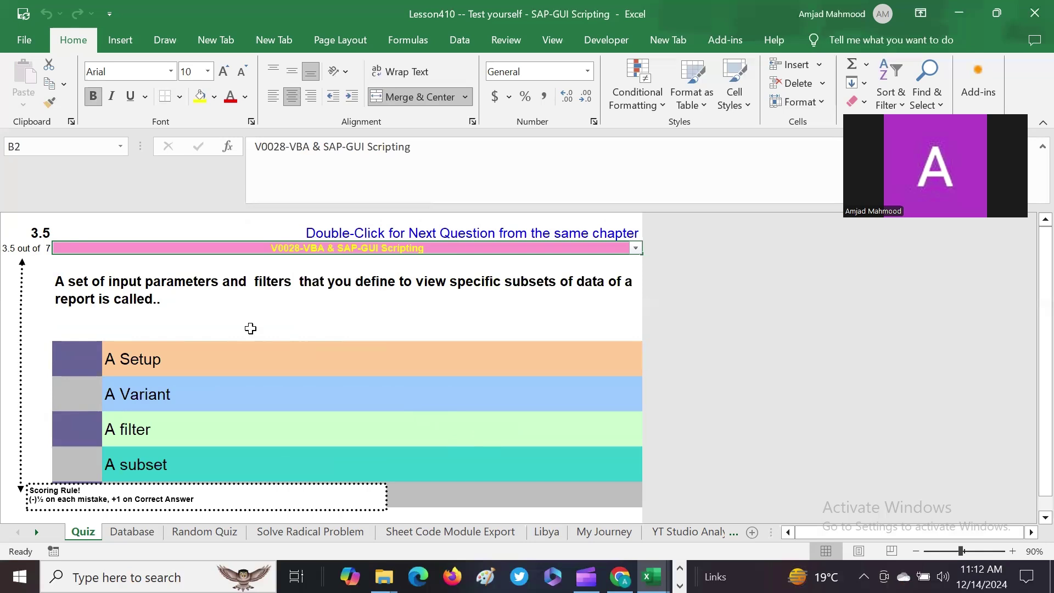
# Answer the input parameters and filters question with A Variant, and the F3 exit question with session.findById("wnd[0]").sendVKey 3.
pyautogui.click(84, 399)
pyautogui.doubleClick(320, 226)
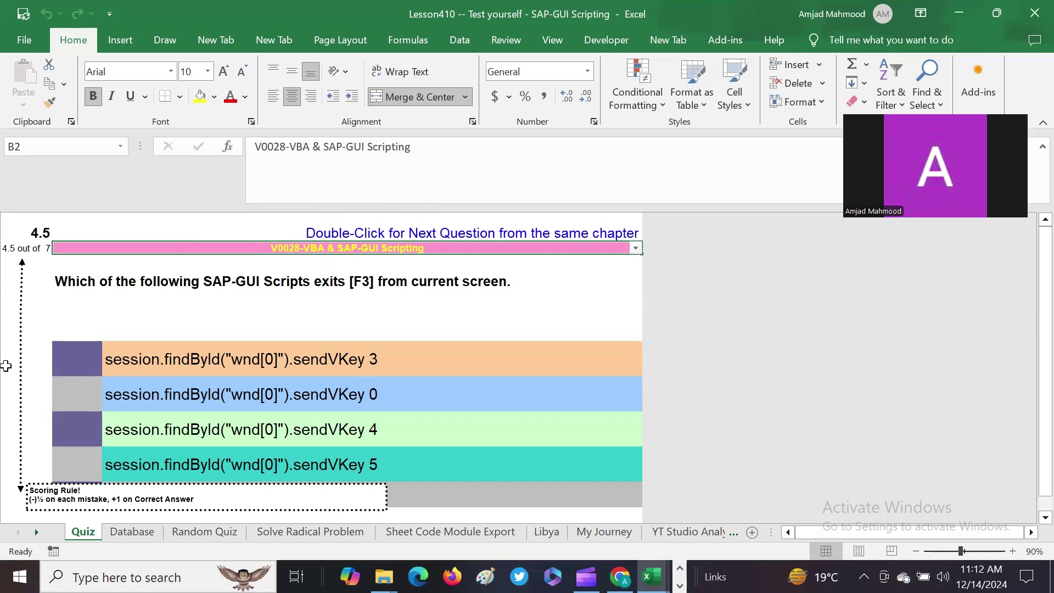
pyautogui.click(79, 360)
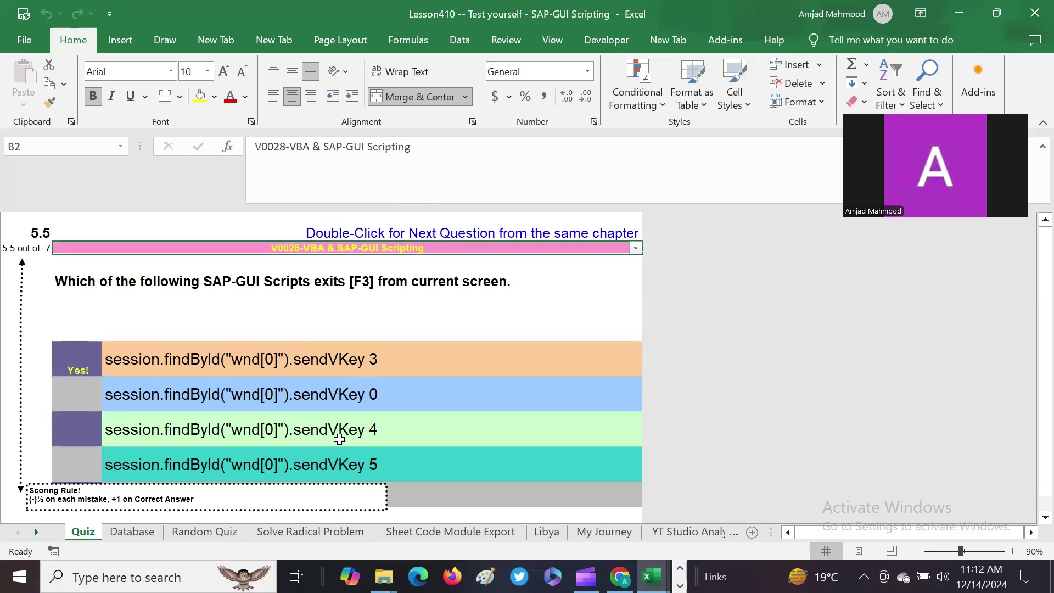